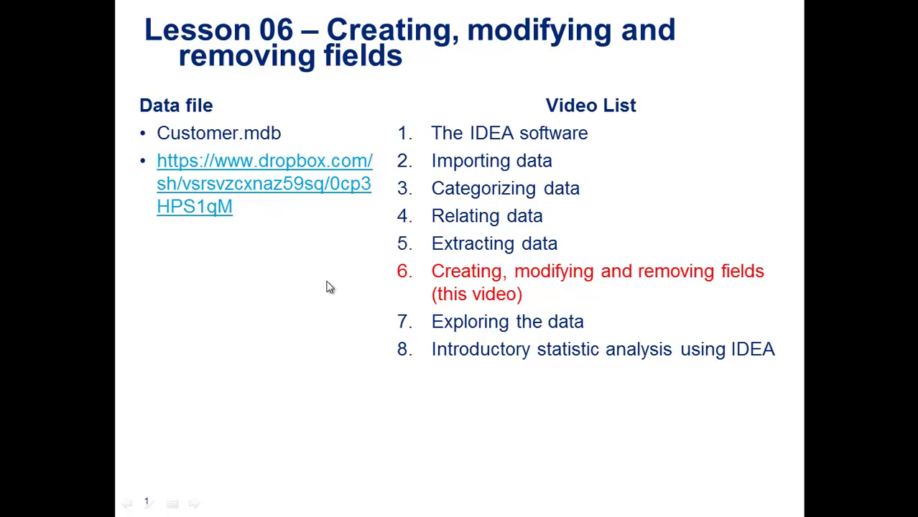
- Import the Customer table from Customer.mdb as Microsoft Access, scanning all records for field length
left_click(328, 282)
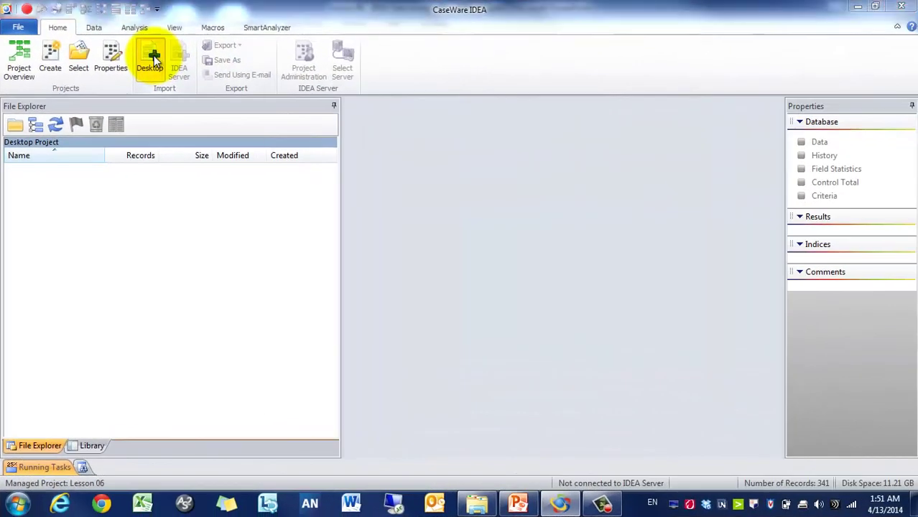
left_click(151, 57)
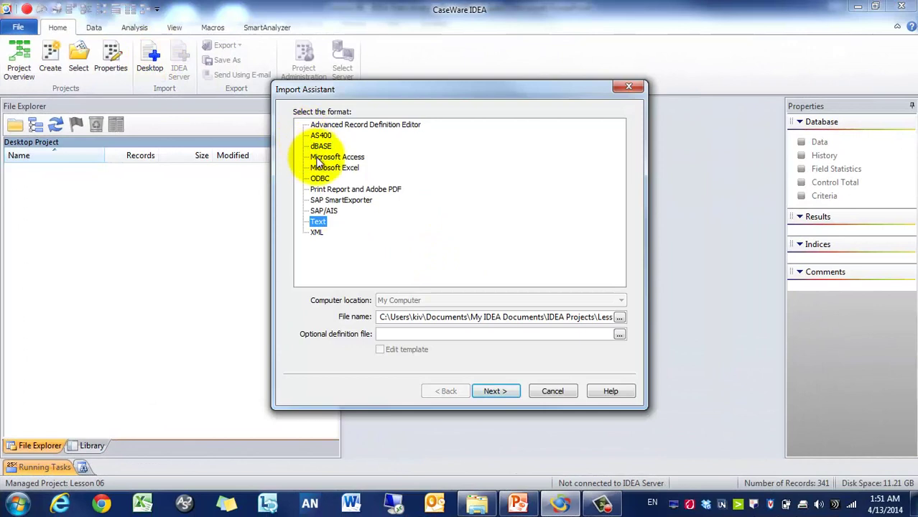
left_click(337, 157)
left_click(619, 317)
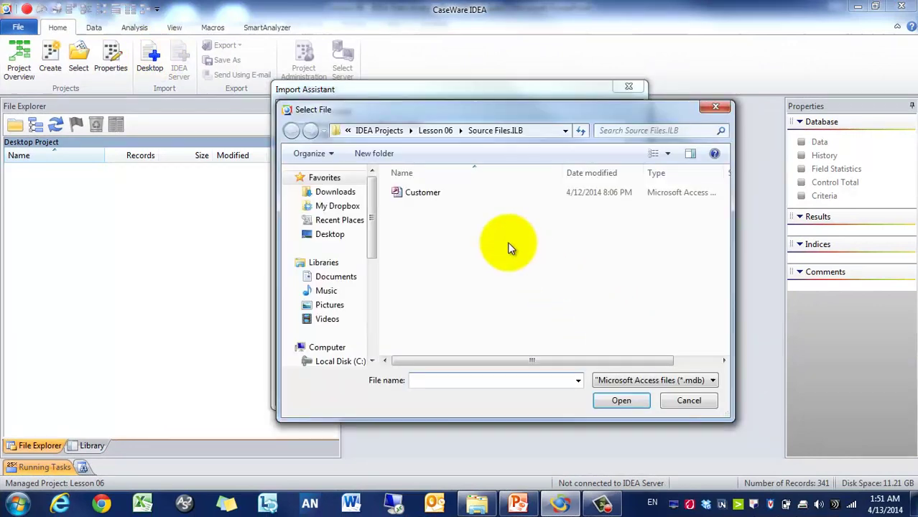
double_click(454, 191)
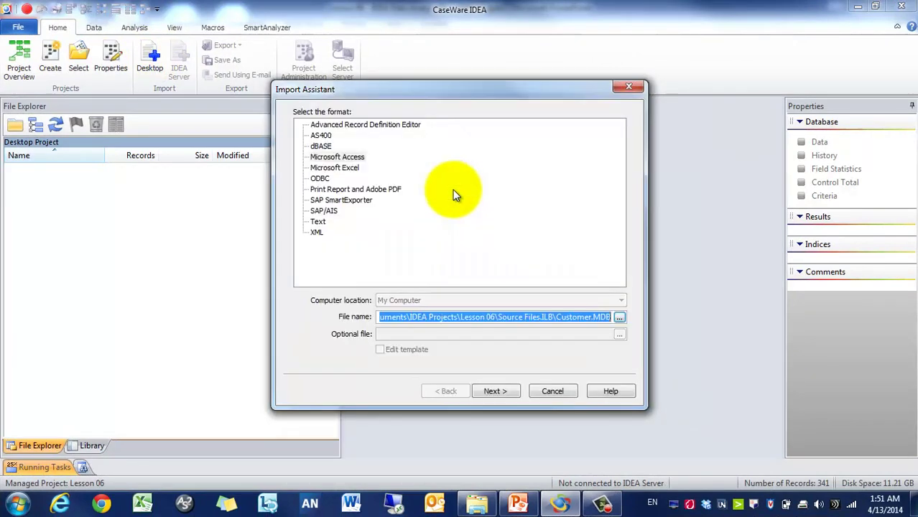
left_click(502, 388)
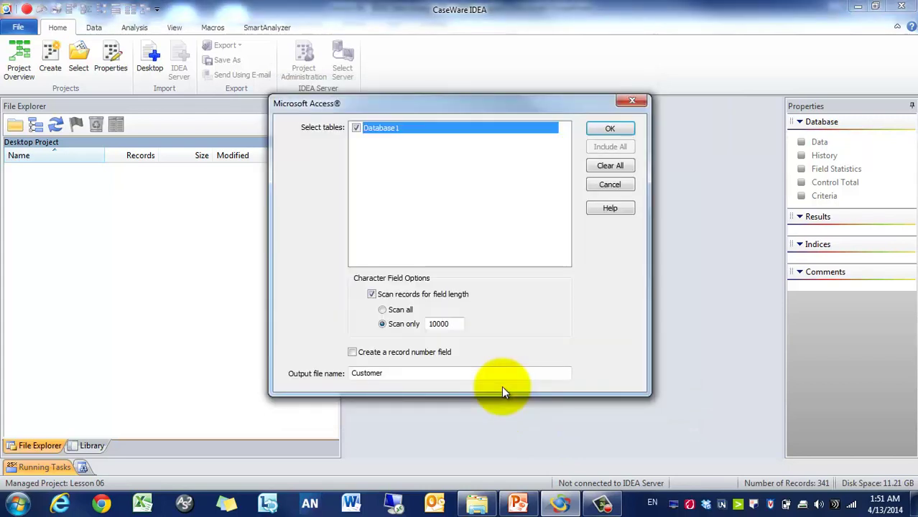
left_click(403, 311)
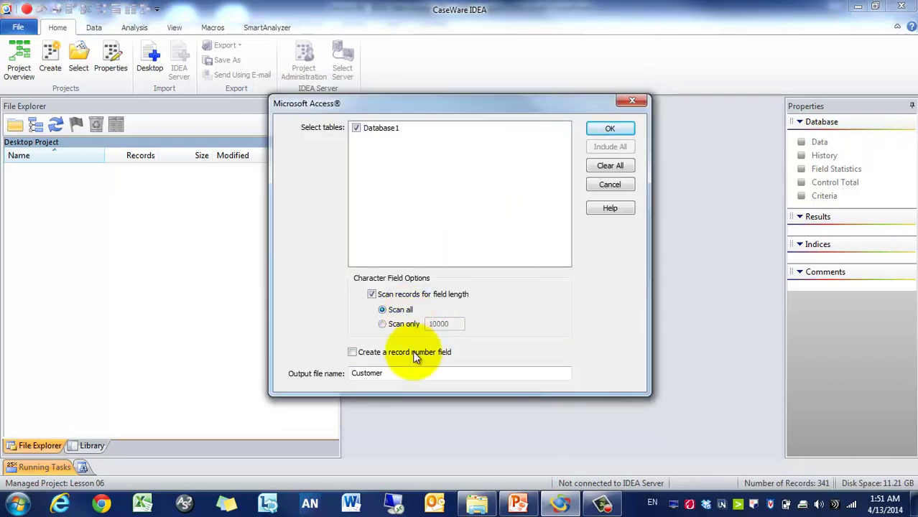
left_click(610, 129)
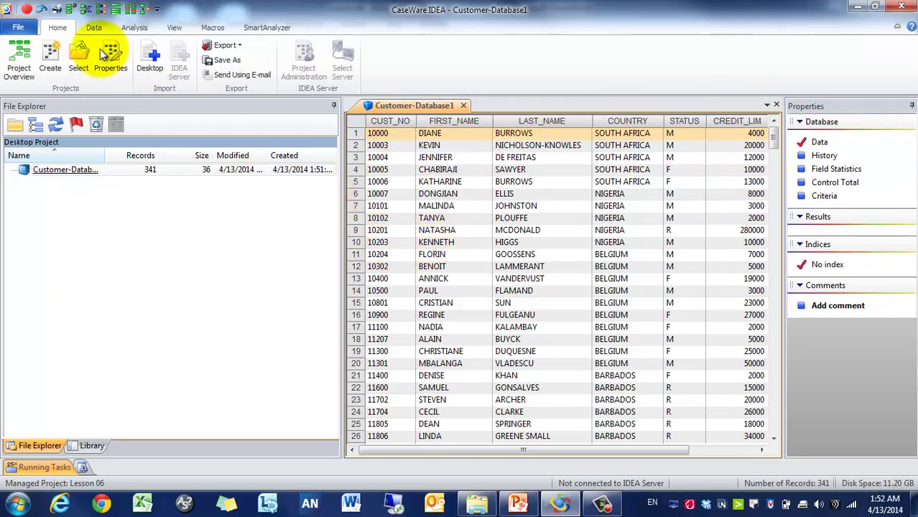
- Look over the Analysis commands, then bring up the Data tab's field commands
left_click(132, 25)
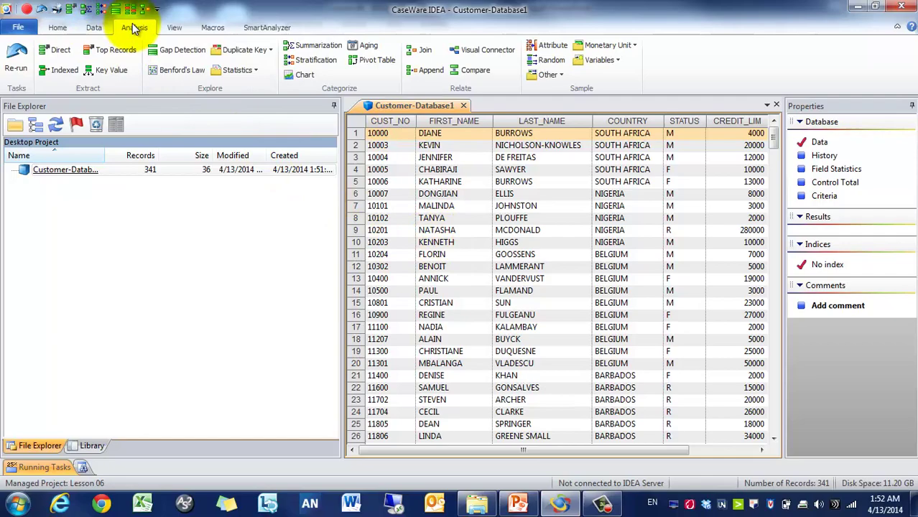
left_click(92, 29)
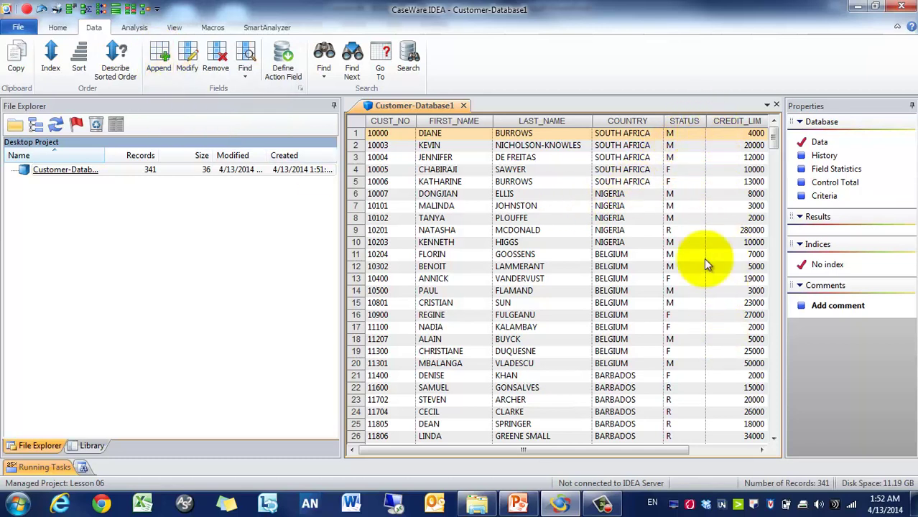
- Append a Boolean field named FIRST_CUSTOMER and bring up the Equation Editor for its parameter
left_click(162, 68)
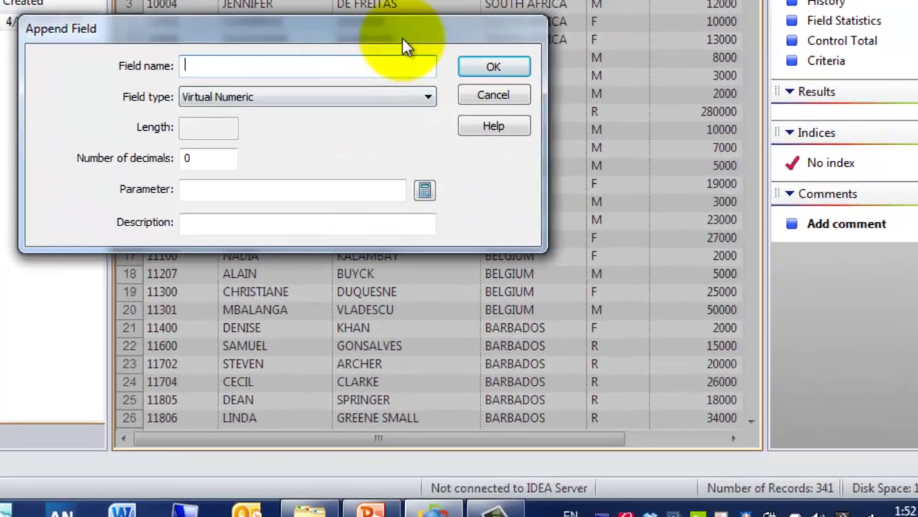
left_click_drag(403, 40, 625, 19)
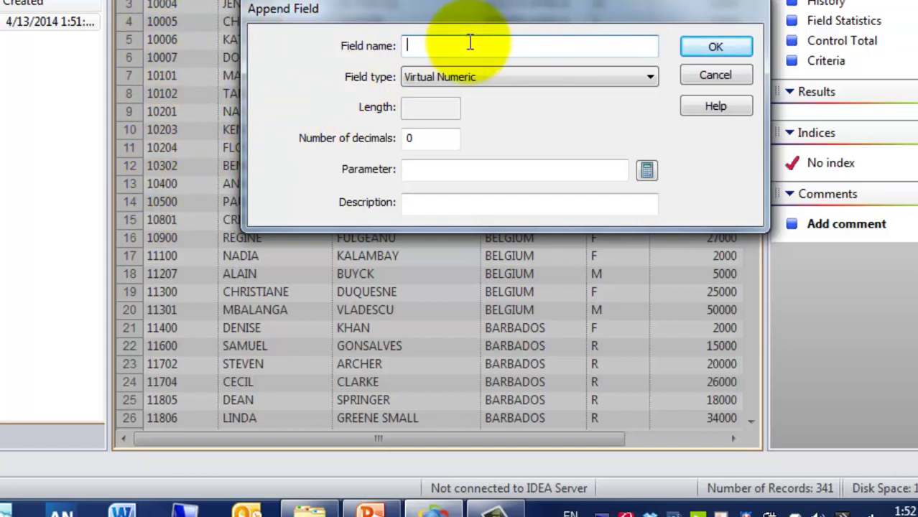
type("IRST CUSTOMER")
left_click(486, 76)
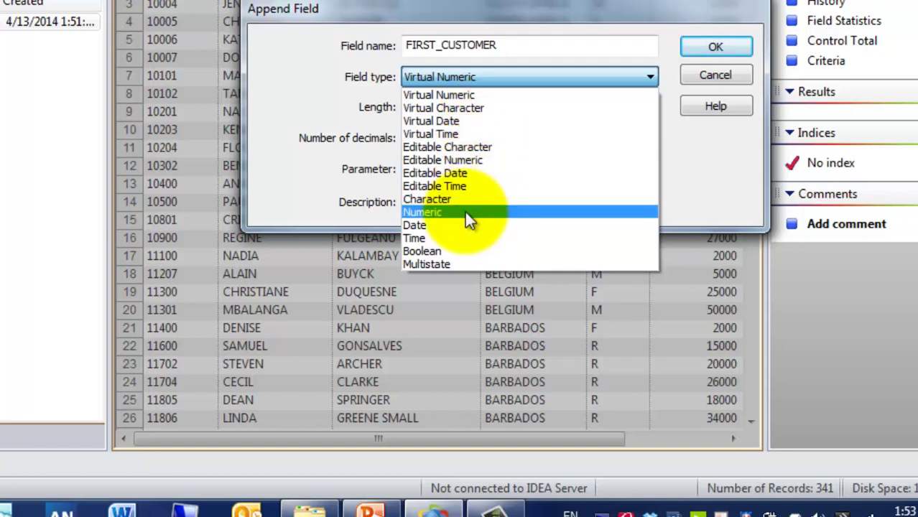
left_click(448, 249)
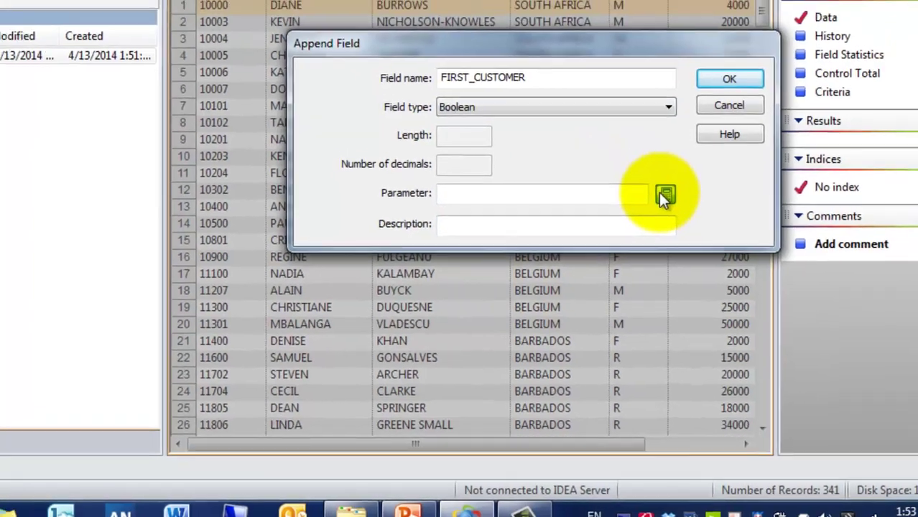
left_click(664, 196)
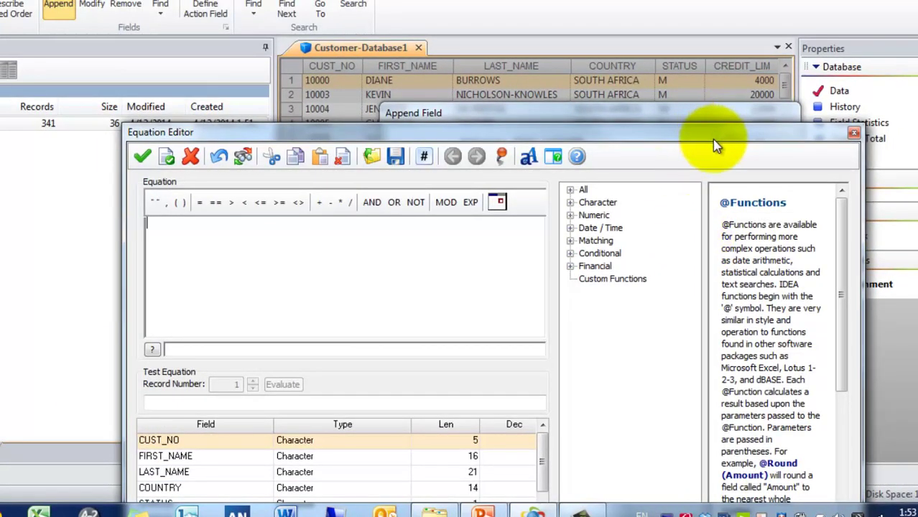
left_click_drag(714, 146, 736, 16)
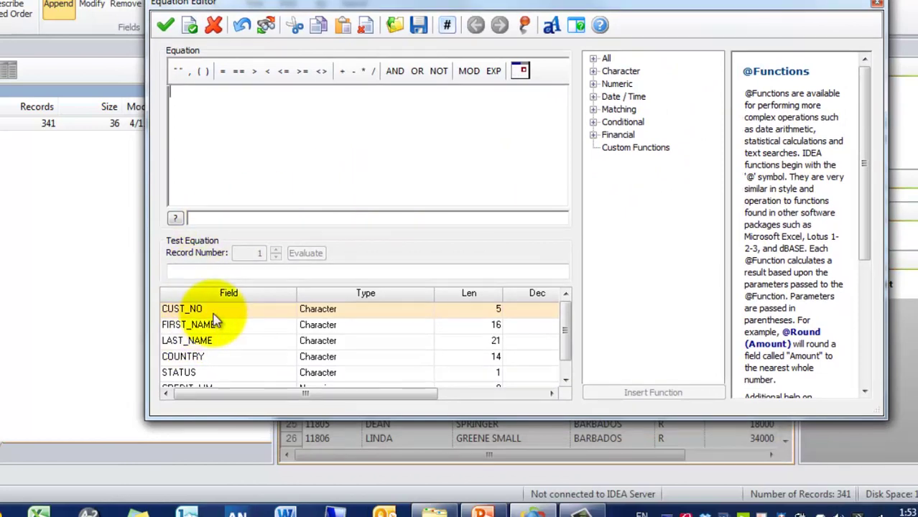
left_click(593, 72)
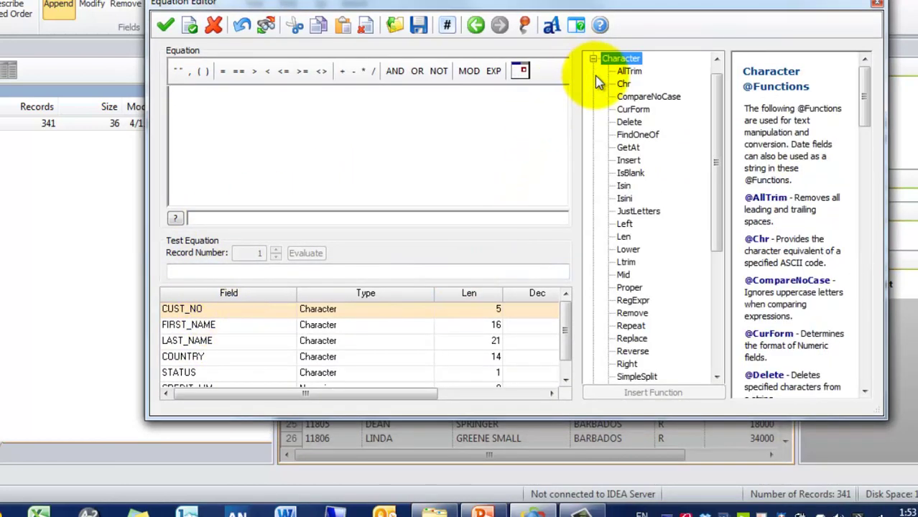
double_click(626, 224)
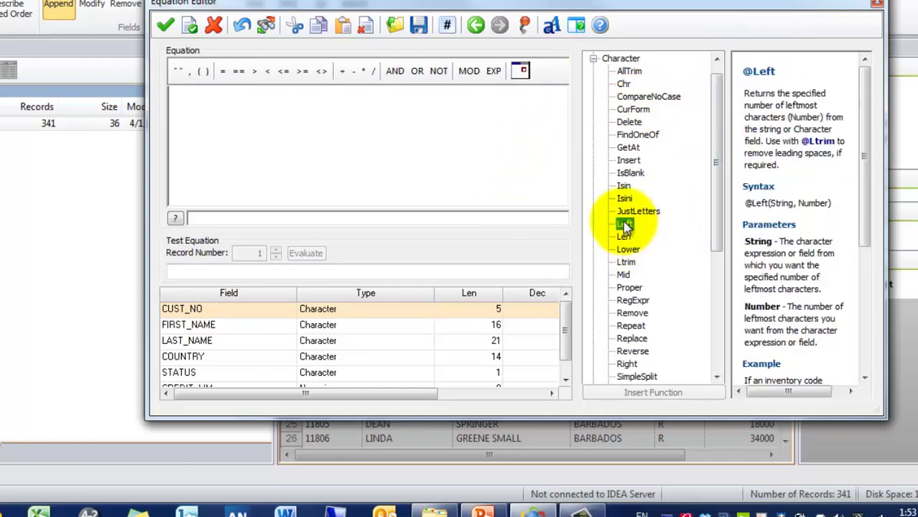
double_click(212, 311)
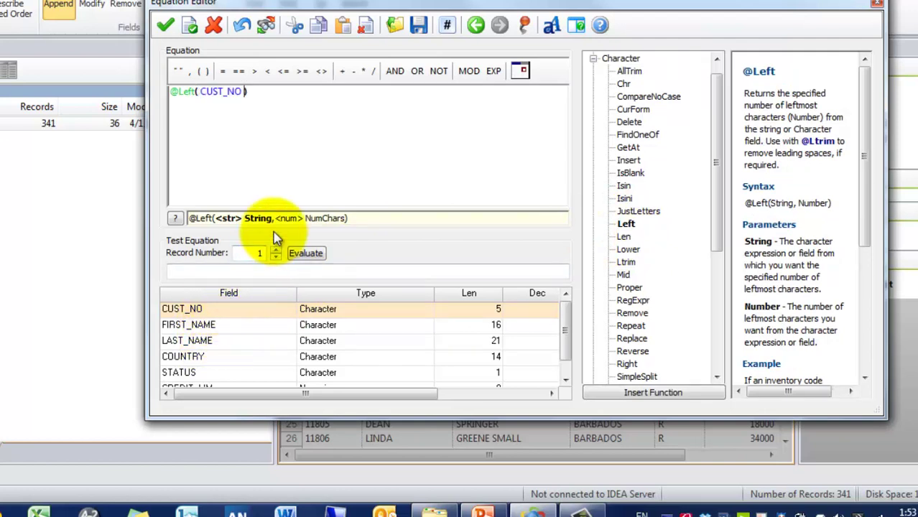
type(",")
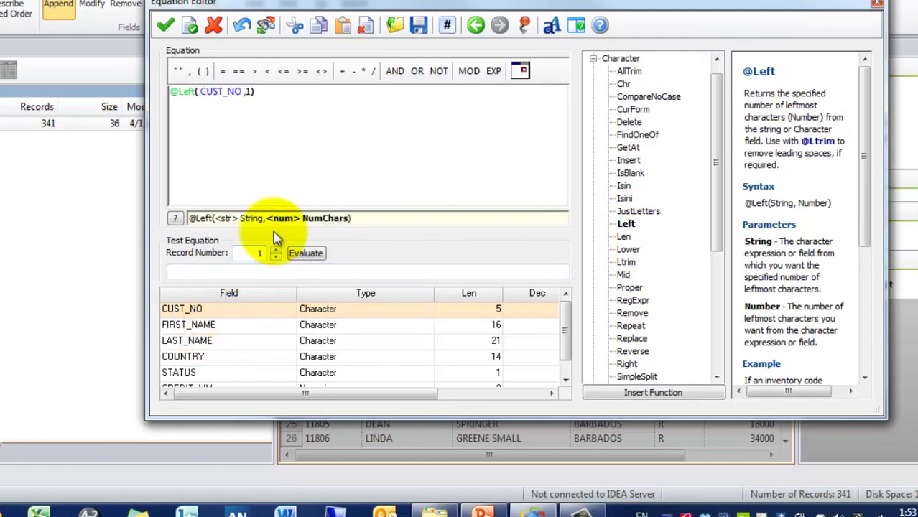
type("1")
key("Right")
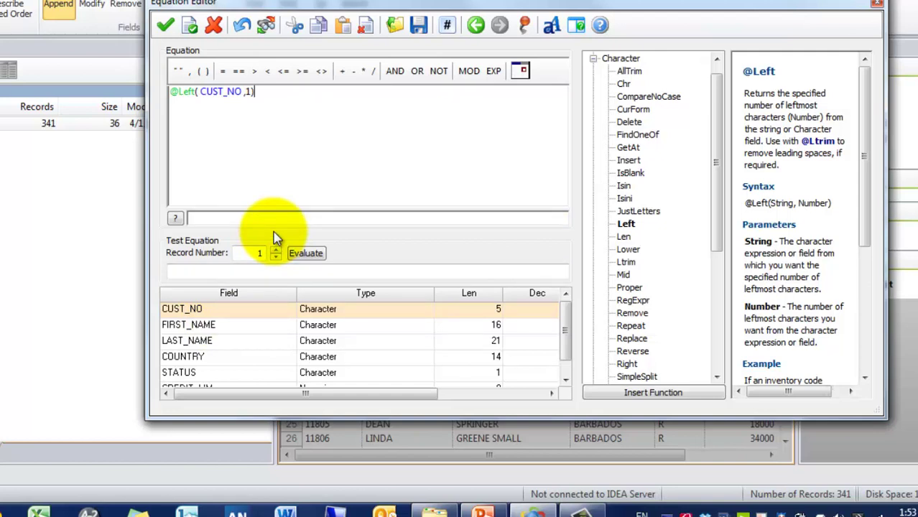
left_click(237, 70)
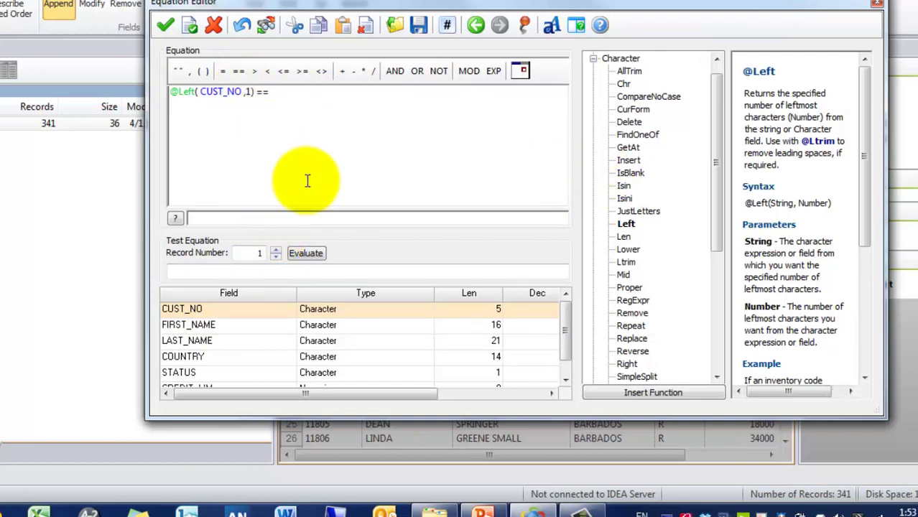
type("\"1\"")
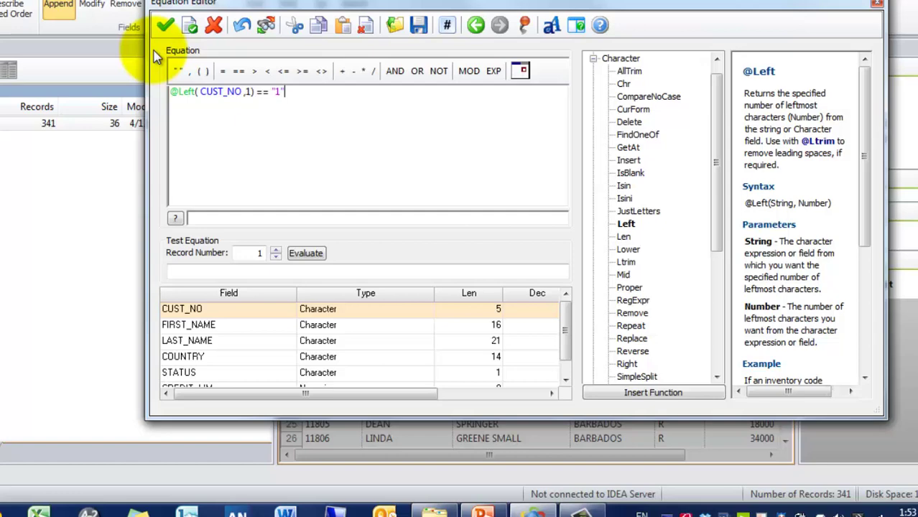
- Validate the formula and describe FIRST_CUSTOMER: true means a first customer, otherwise not
left_click(164, 29)
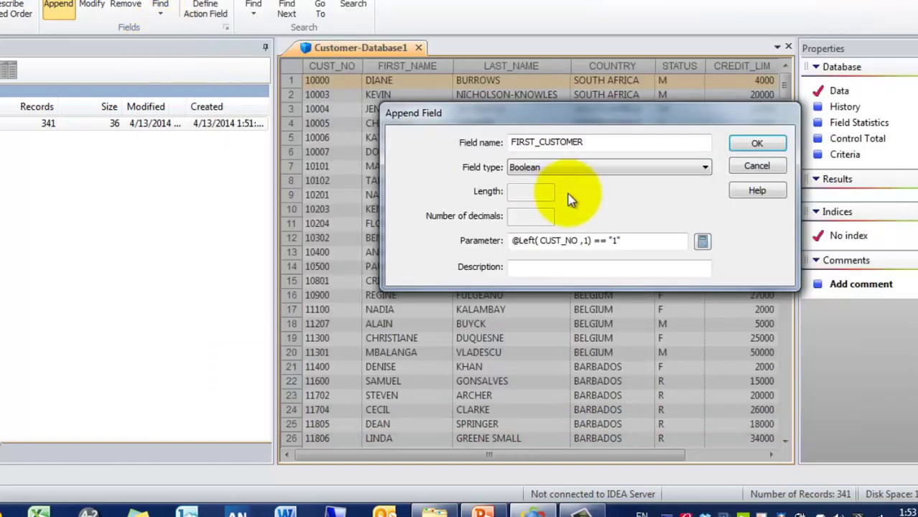
left_click(602, 265)
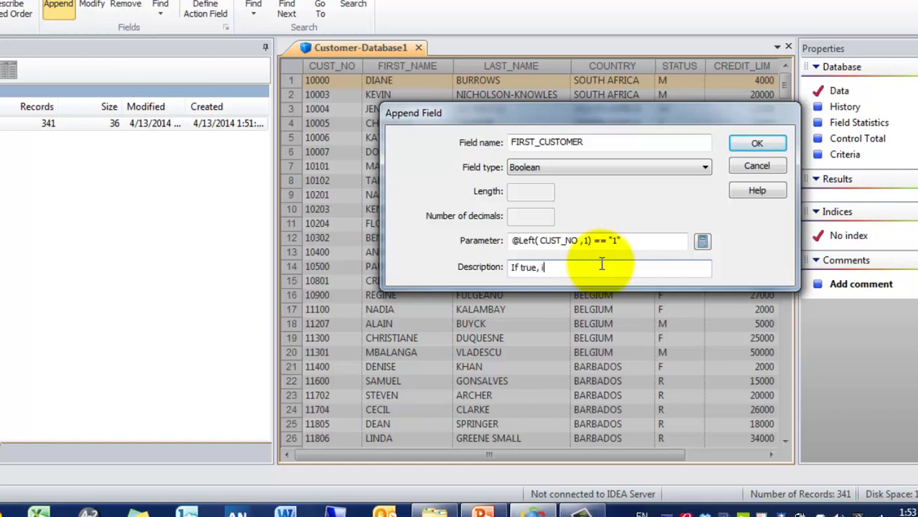
type("If true, it is a first customer and if it is no")
key("BackSpace")
key("BackSpace")
type("is not tru")
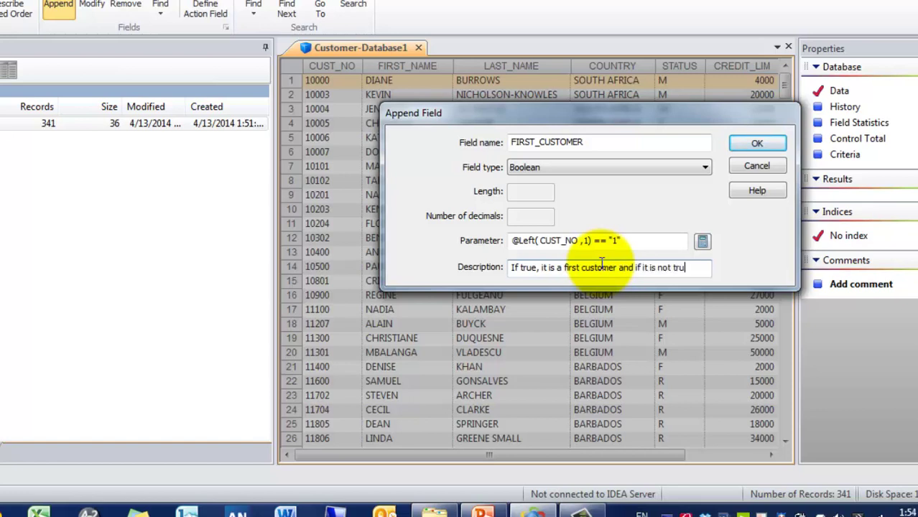
type("e then not a firs")
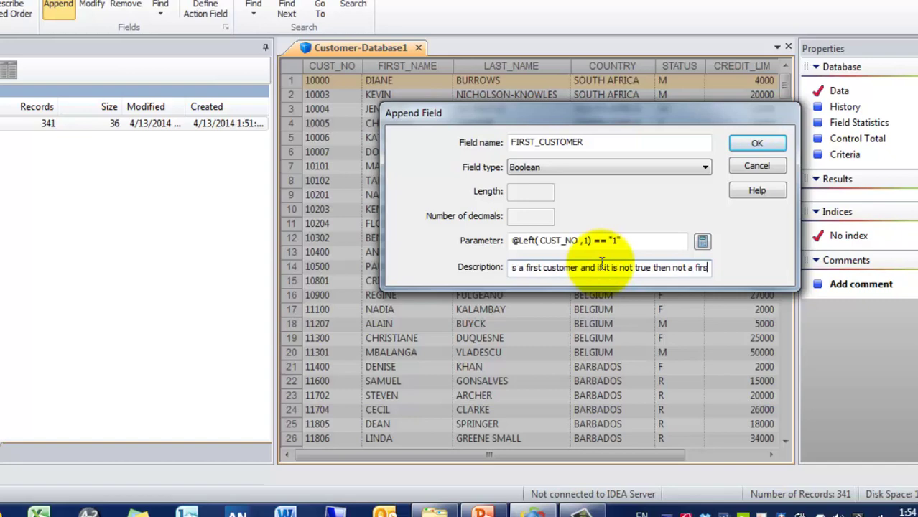
type("t customer")
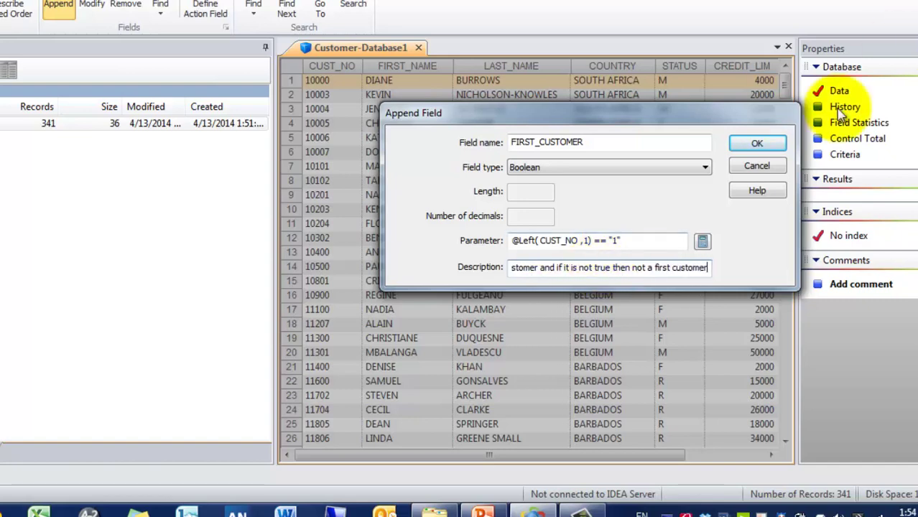
left_click(758, 143)
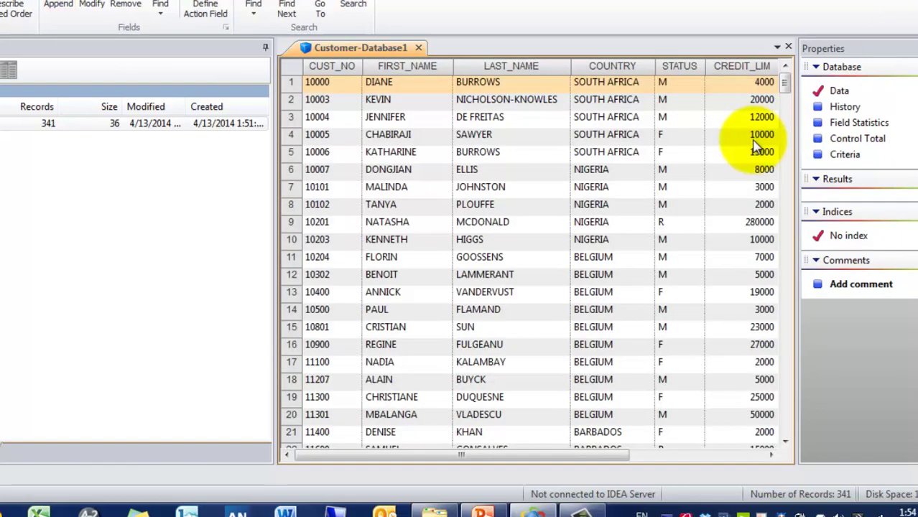
left_click(669, 455)
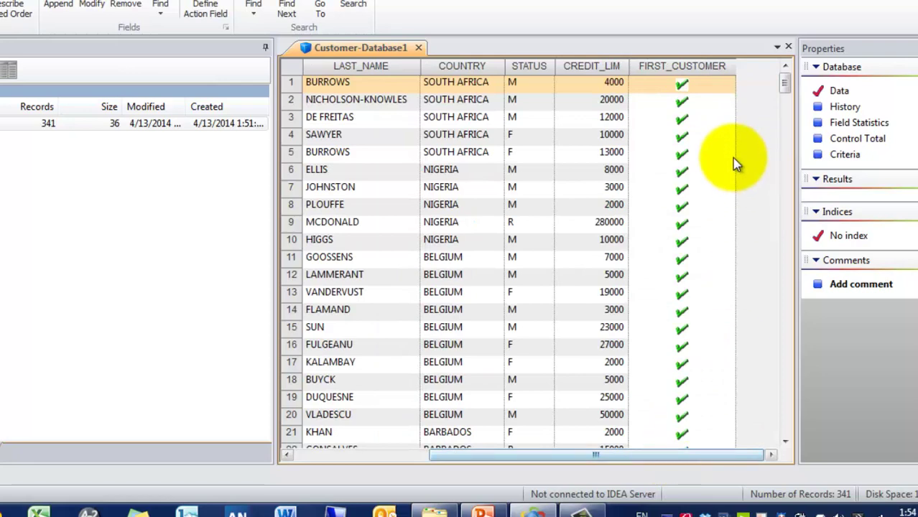
left_click_drag(788, 85, 786, 117)
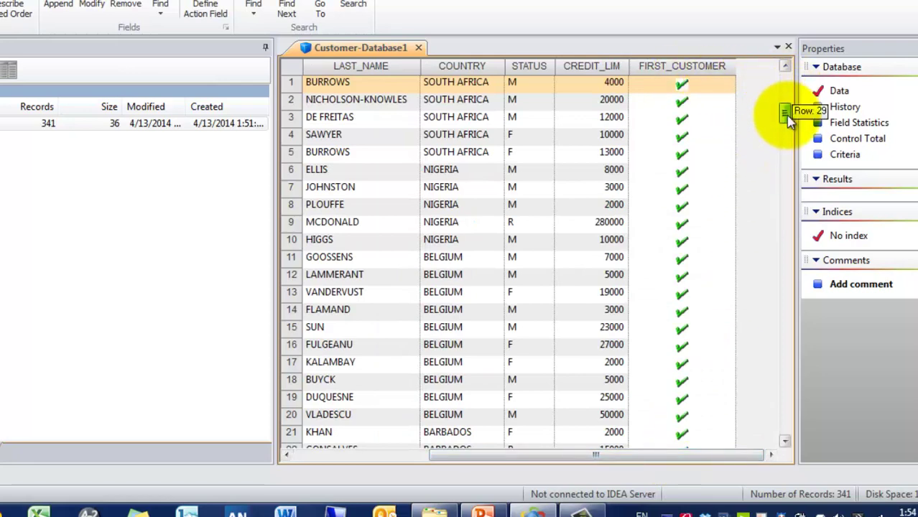
left_click_drag(564, 472, 492, 467)
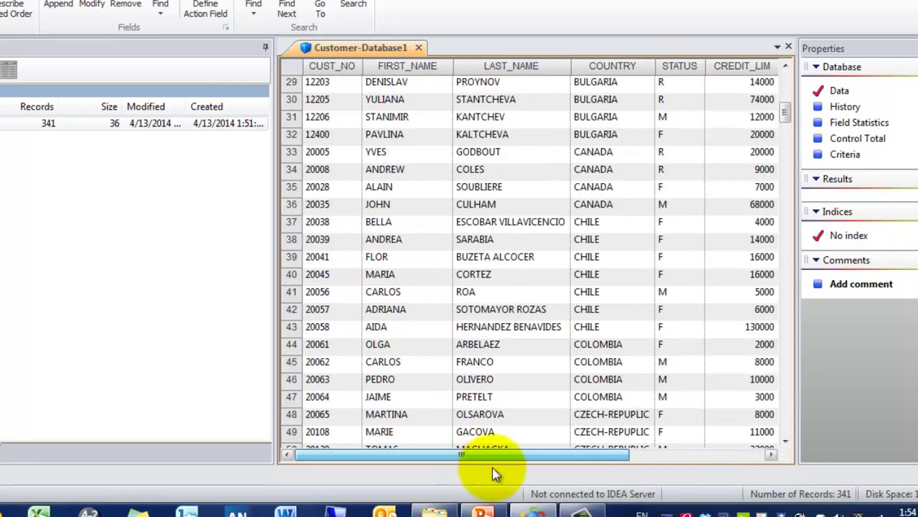
left_click(354, 158)
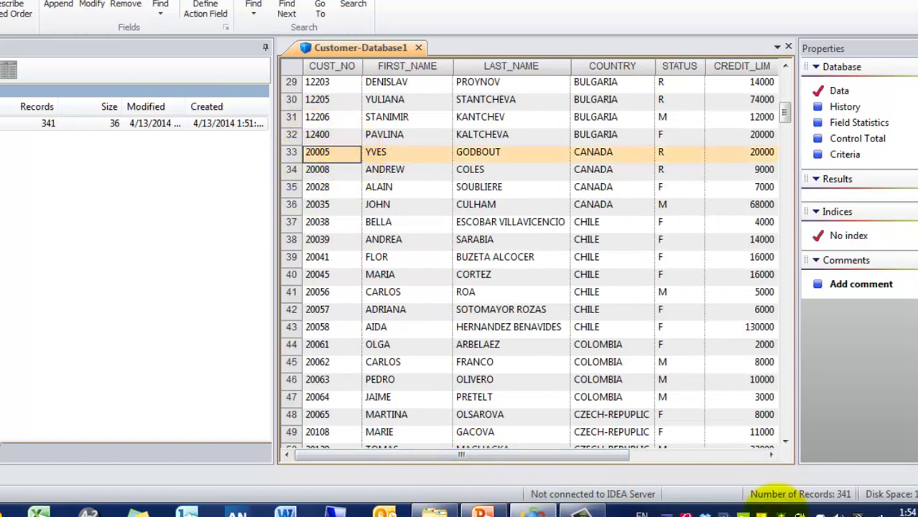
left_click(755, 456)
left_click_drag(755, 460, 237, 474)
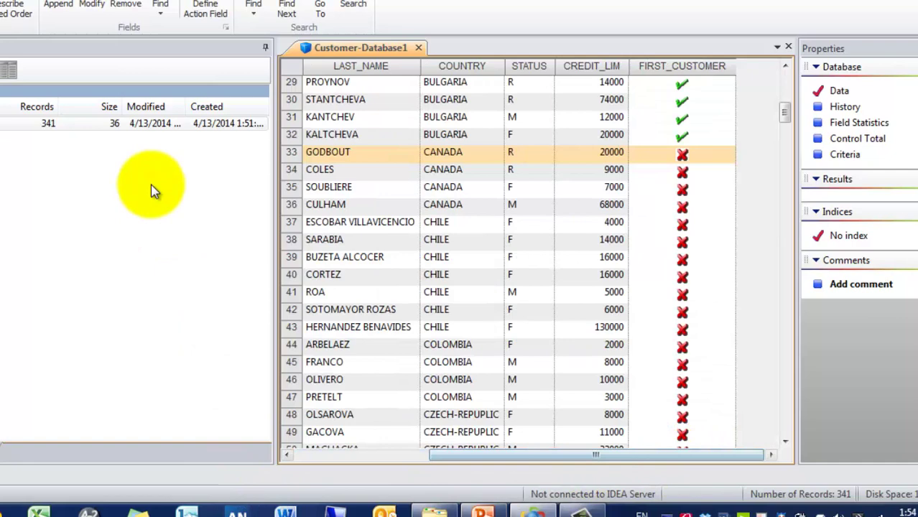
left_click(352, 434)
left_click(359, 455)
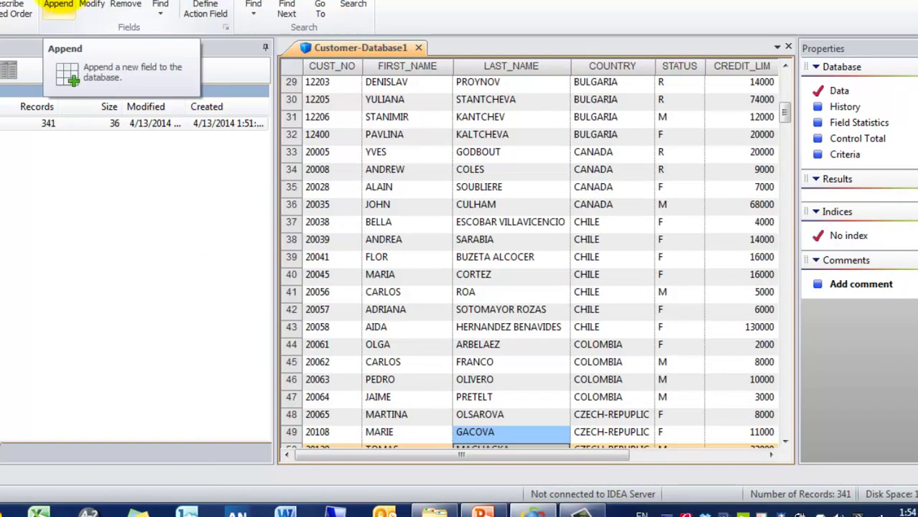
- Append a new Numeric field named EXPECTED_SALES
left_click(58, 6)
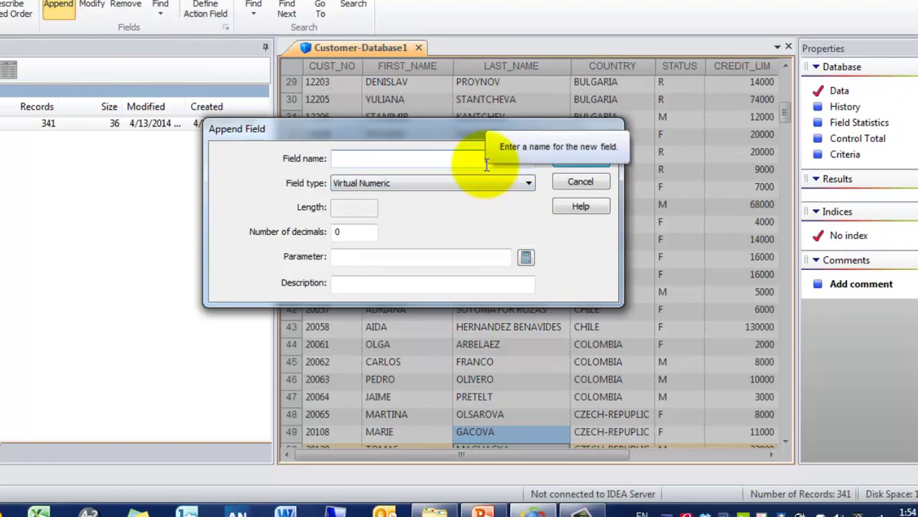
type("EXPECT ")
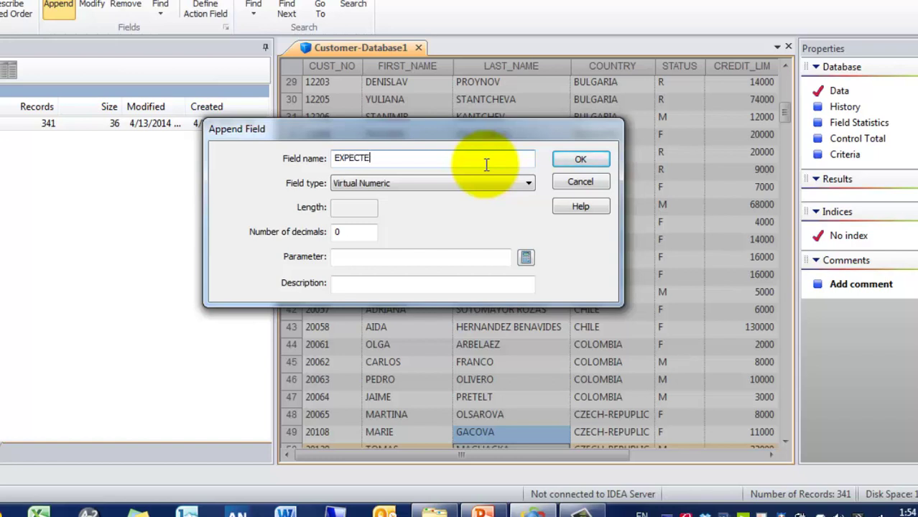
type("D SALES")
left_click(483, 181)
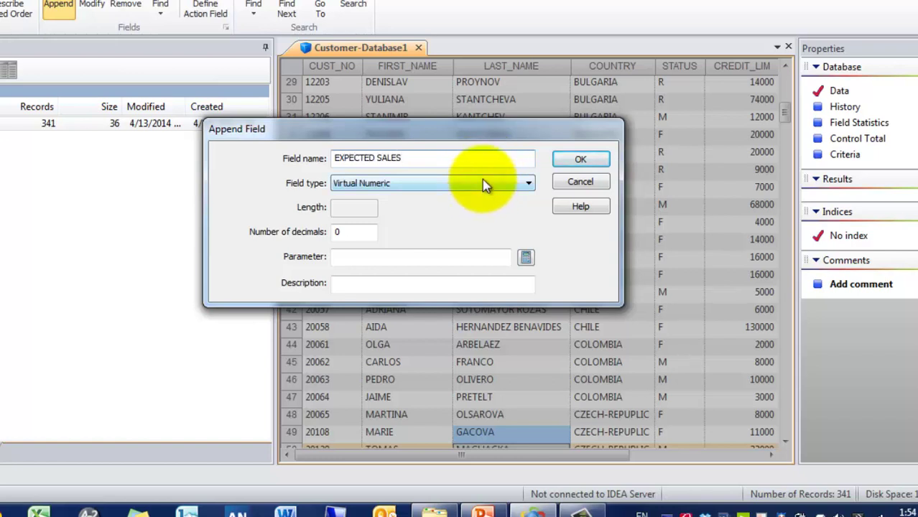
left_click(482, 182)
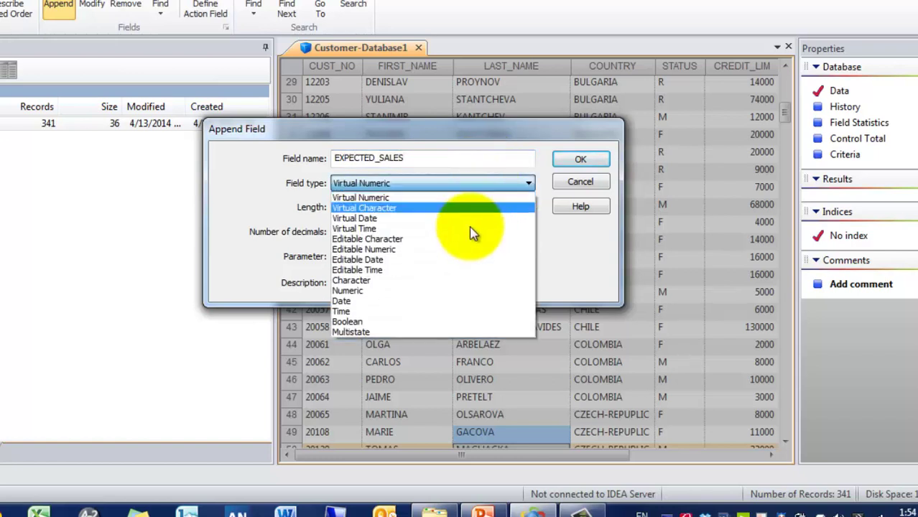
left_click(441, 291)
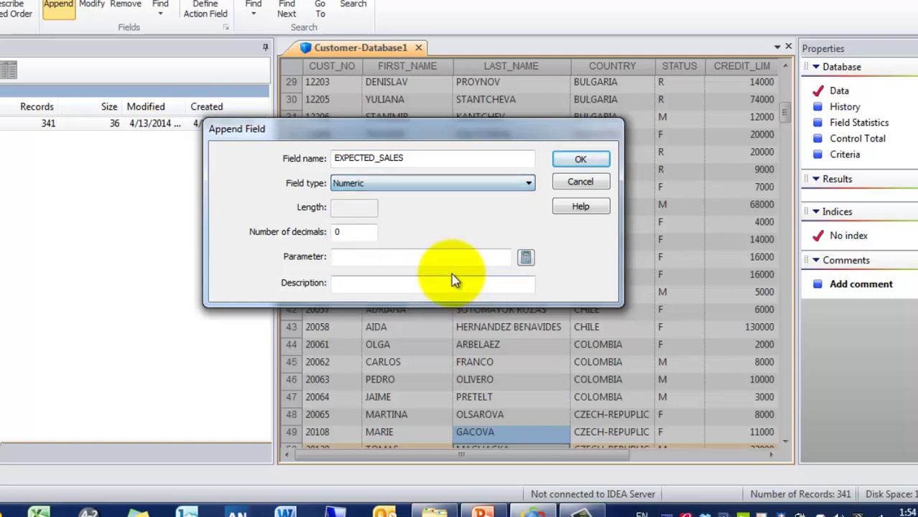
- Enter the formula CREDIT_LIM *0.15 in the Equation Editor and validate it
left_click(524, 255)
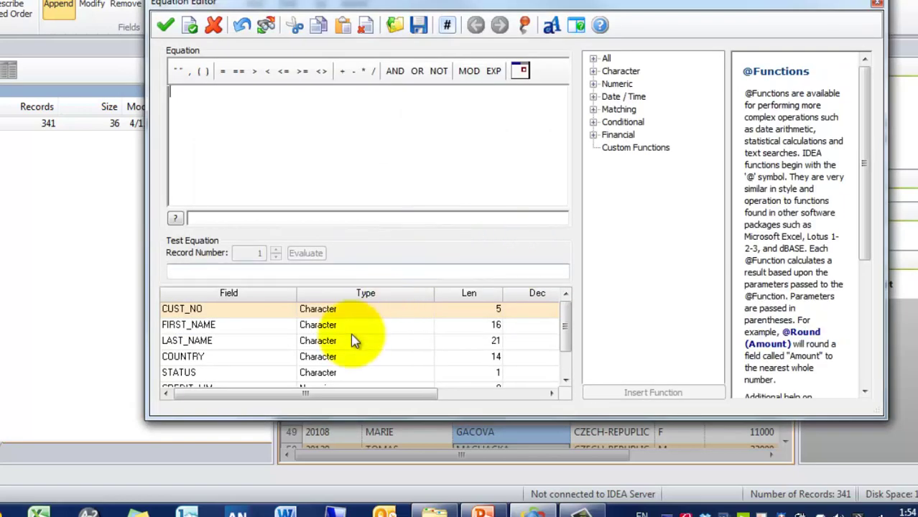
left_click(281, 372)
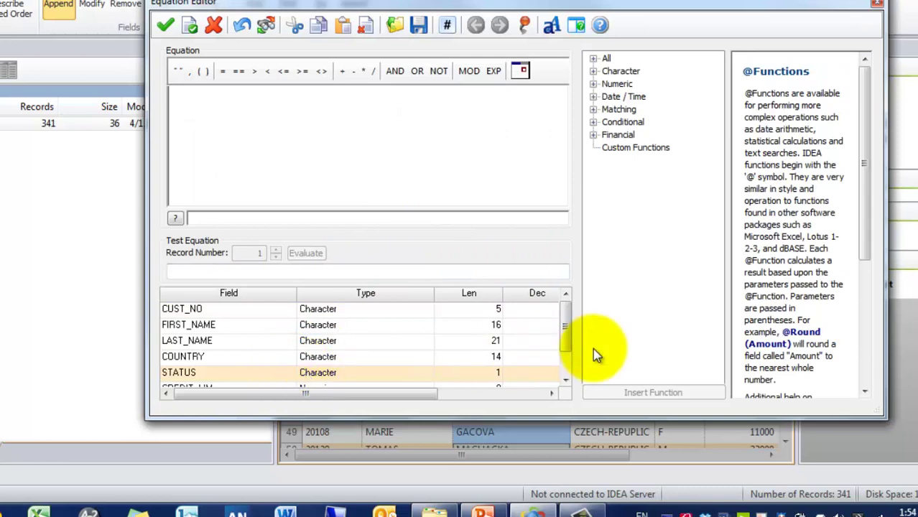
left_click(566, 363)
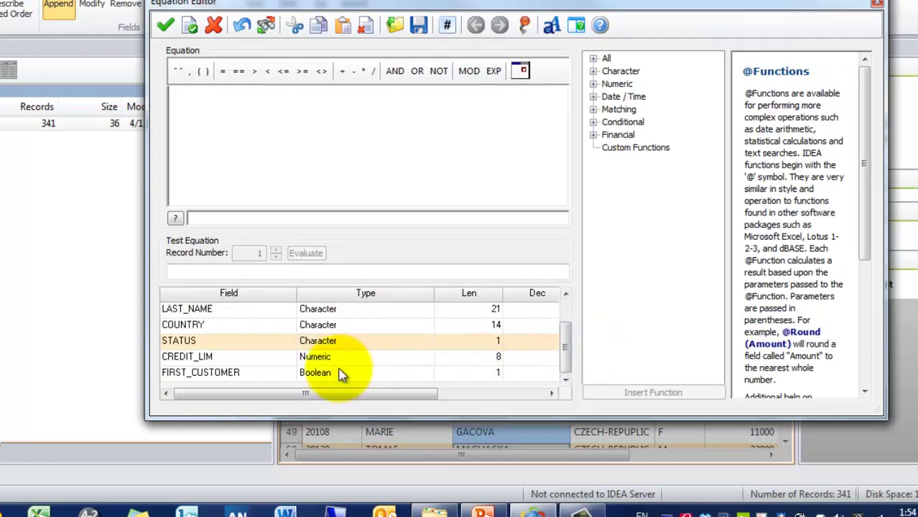
double_click(284, 358)
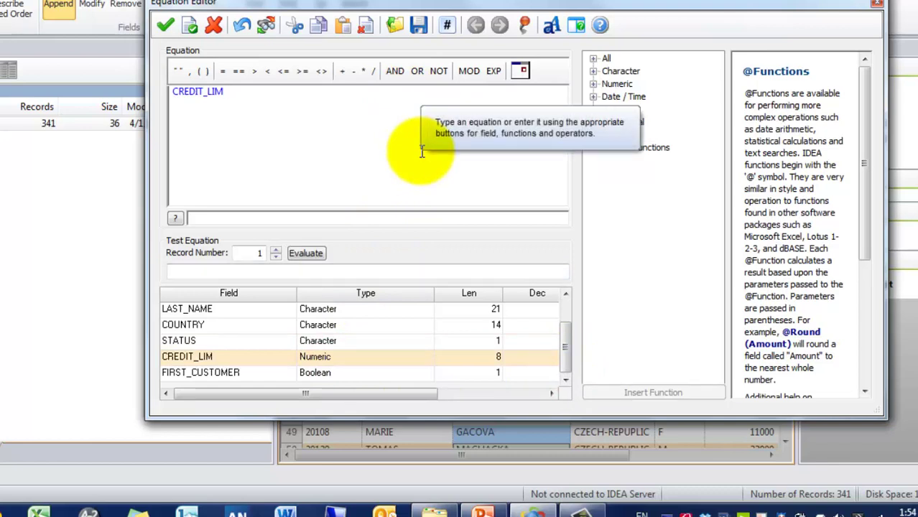
type("*")
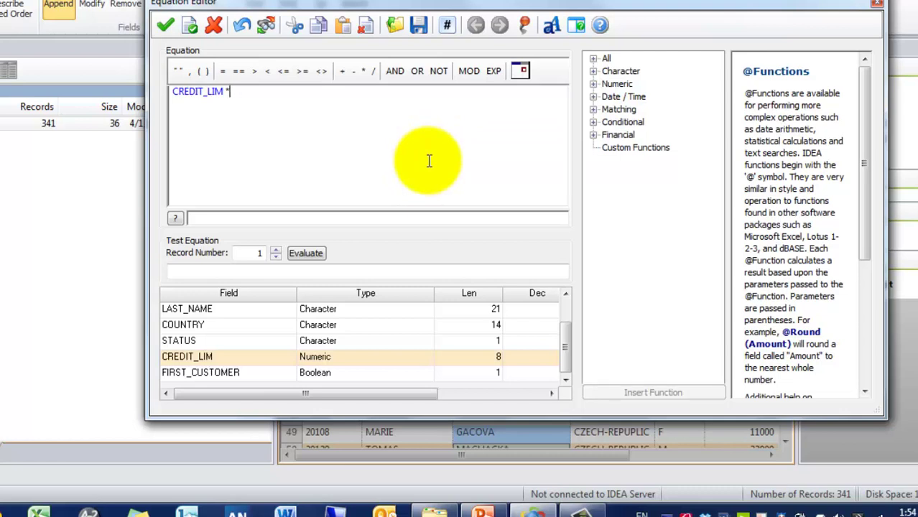
type("0.15")
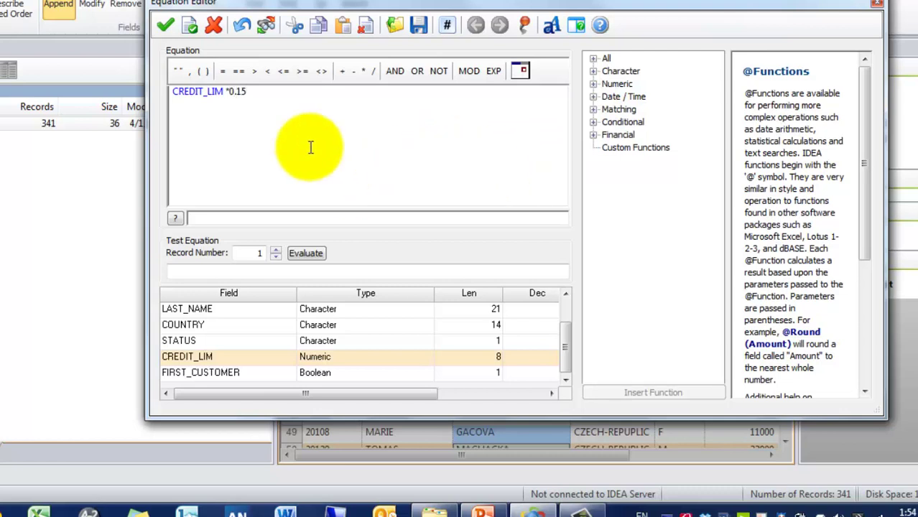
left_click(167, 27)
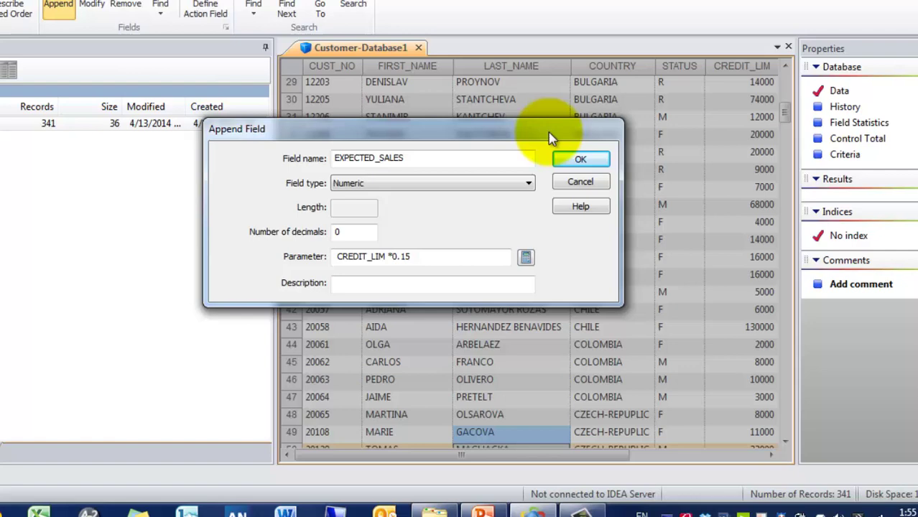
- Add EXPECTED_SALES and check row 29's value against its CREDIT_LIM (15%)
left_click(578, 160)
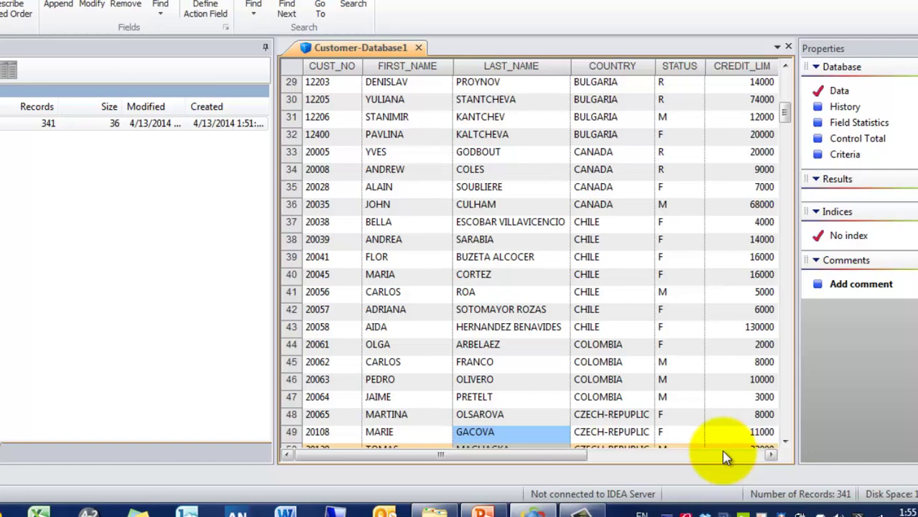
left_click(724, 457)
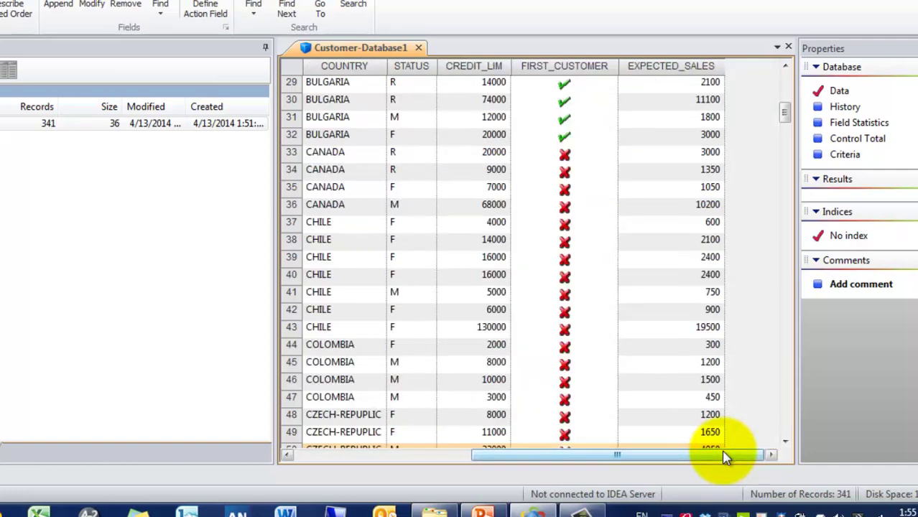
left_click(713, 82)
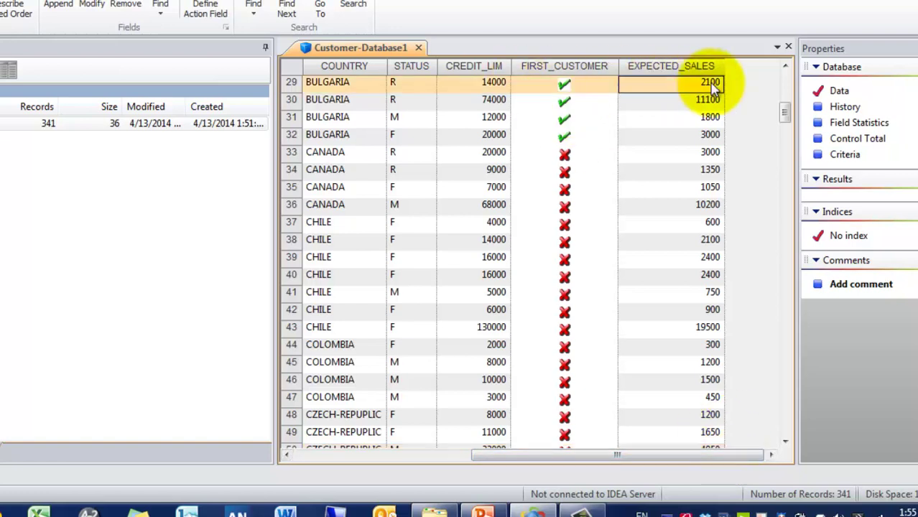
left_click(474, 86)
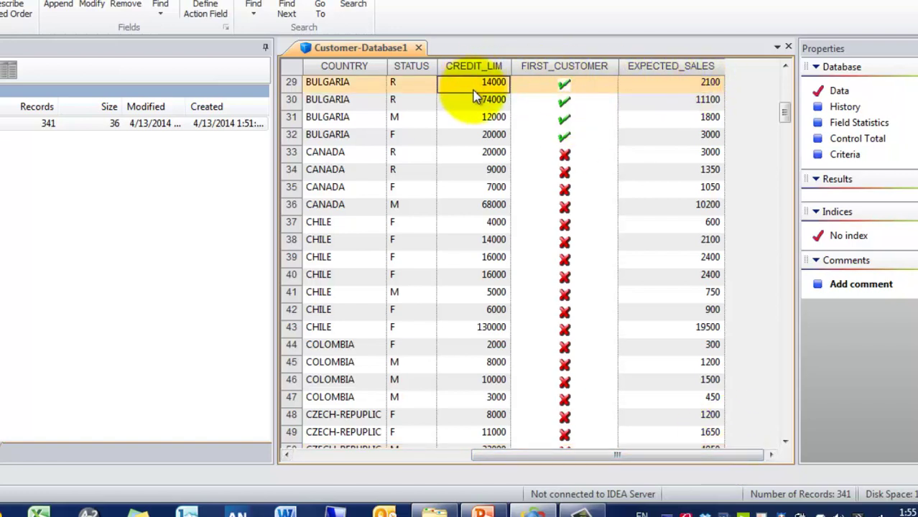
left_click(679, 83)
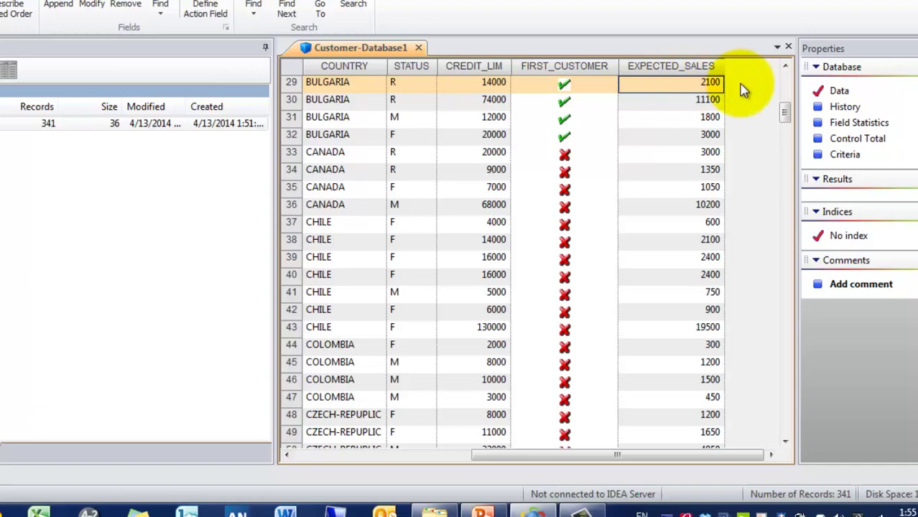
left_click_drag(734, 455, 536, 465)
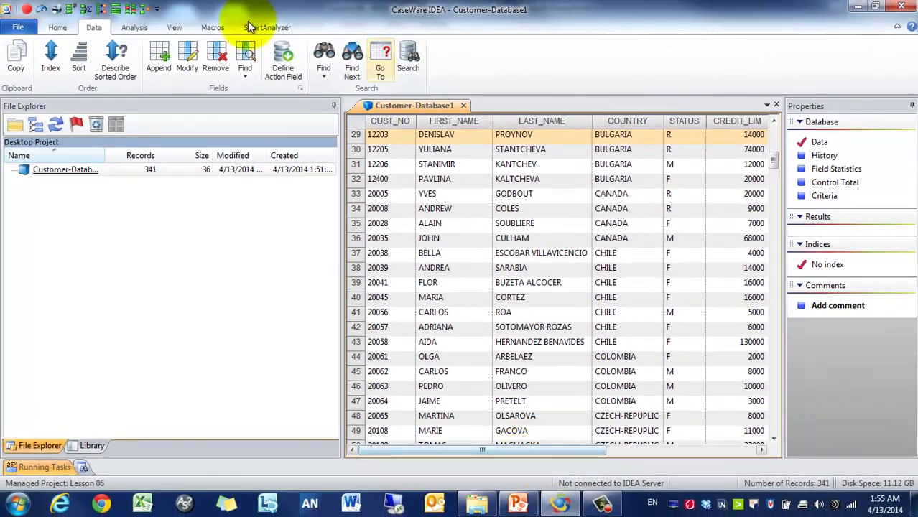
- Start another new field, try the Virtual Character type, then cancel without adding anything
left_click(172, 59)
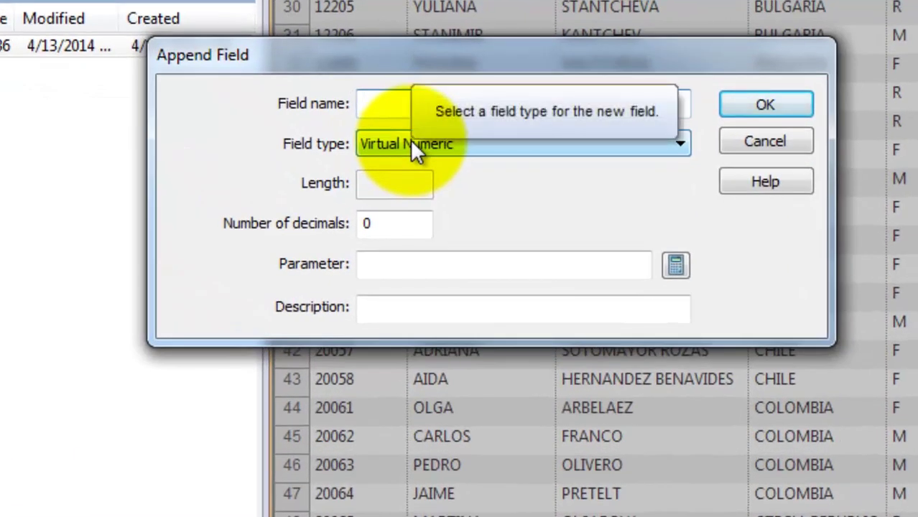
left_click(418, 219)
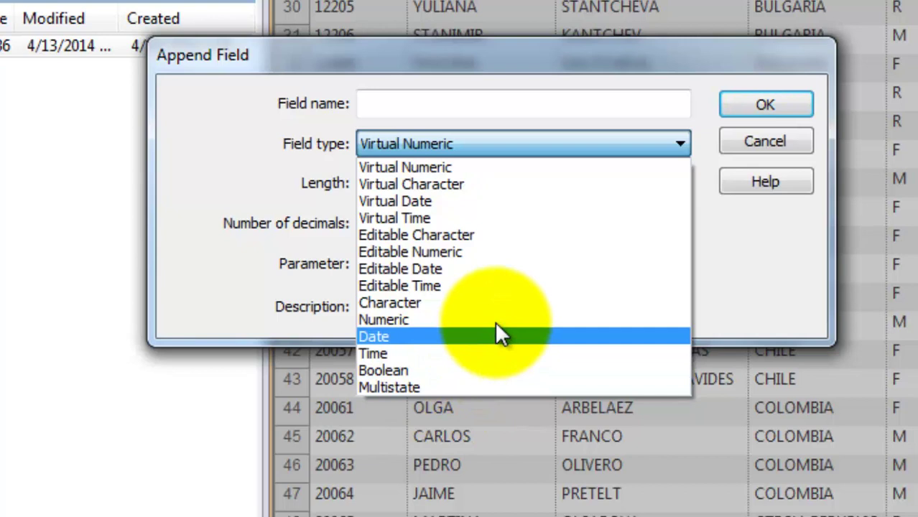
left_click(756, 266)
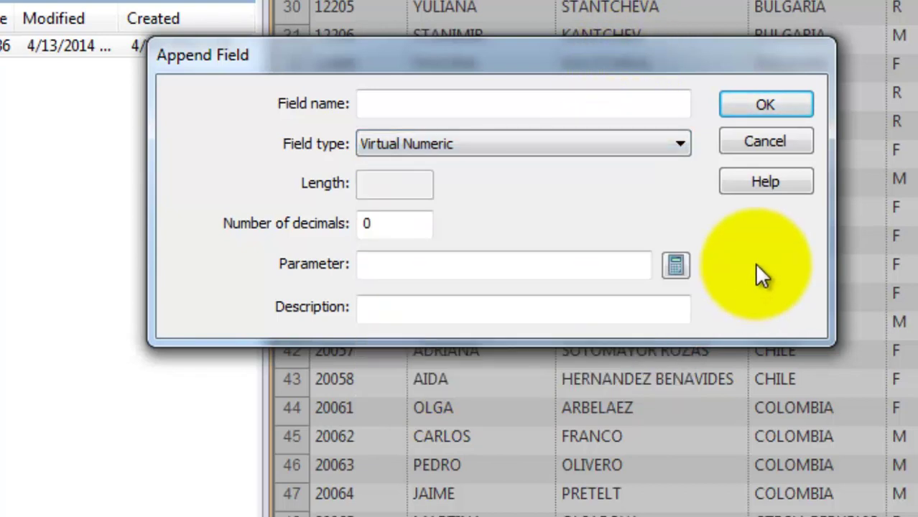
left_click(406, 230)
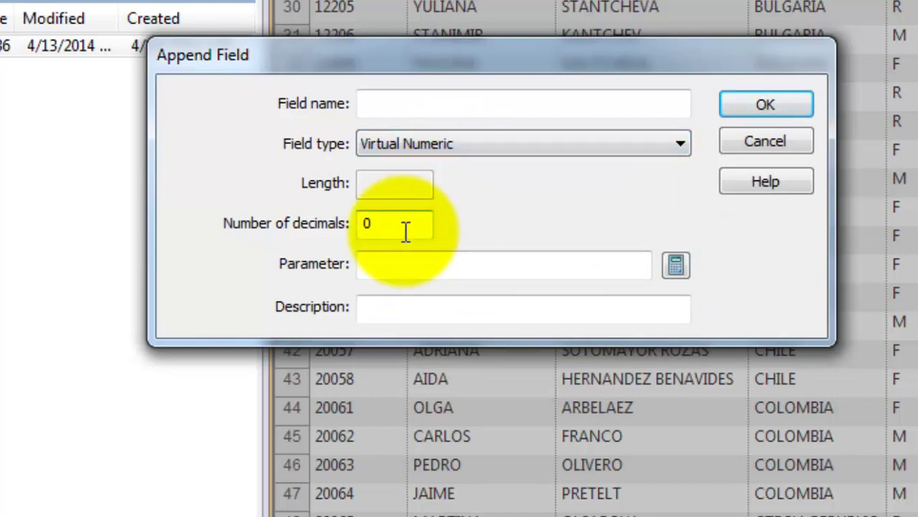
left_click(438, 155)
left_click(428, 186)
left_click(429, 185)
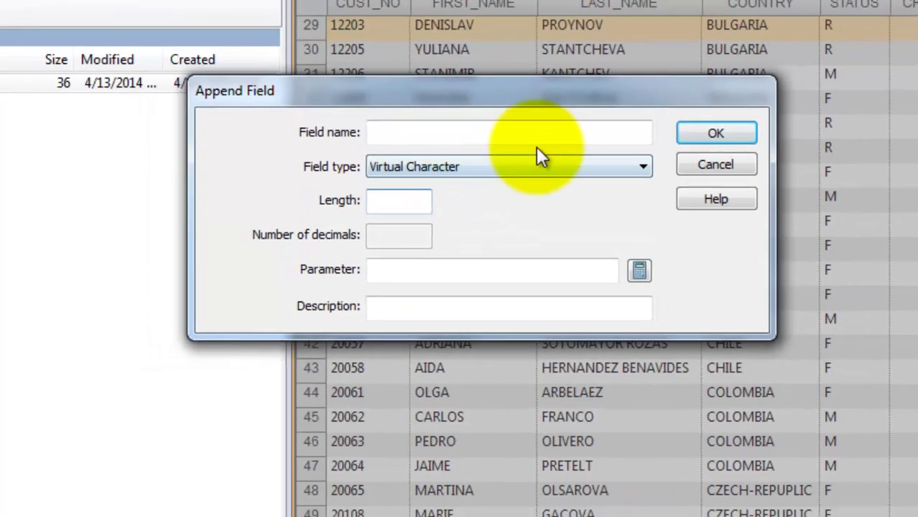
left_click(715, 165)
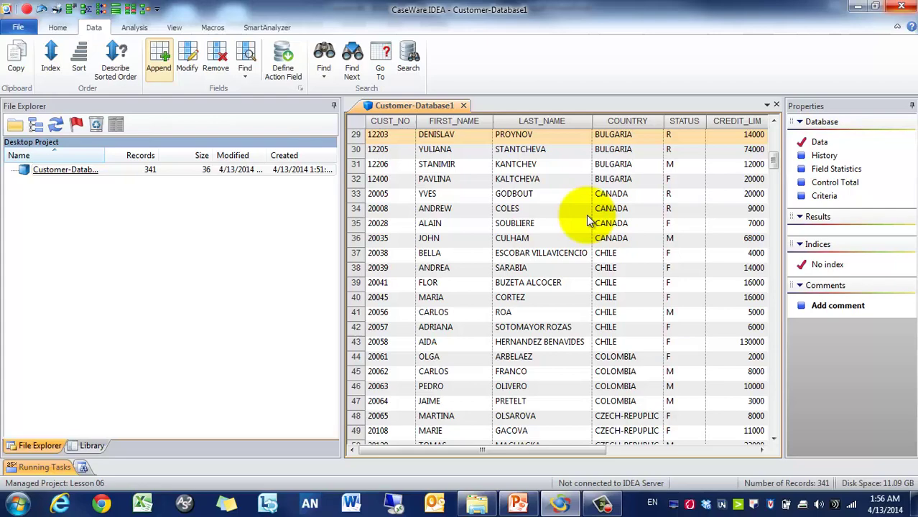
left_click(192, 68)
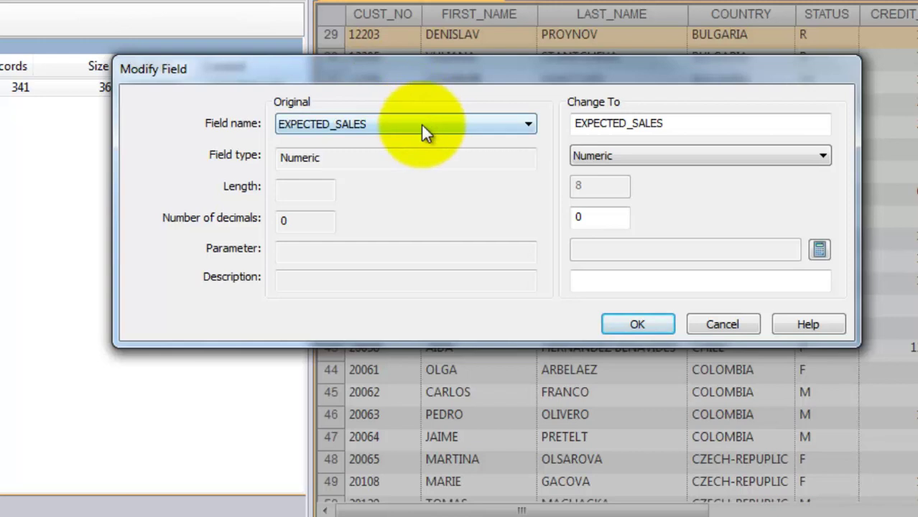
left_click(421, 129)
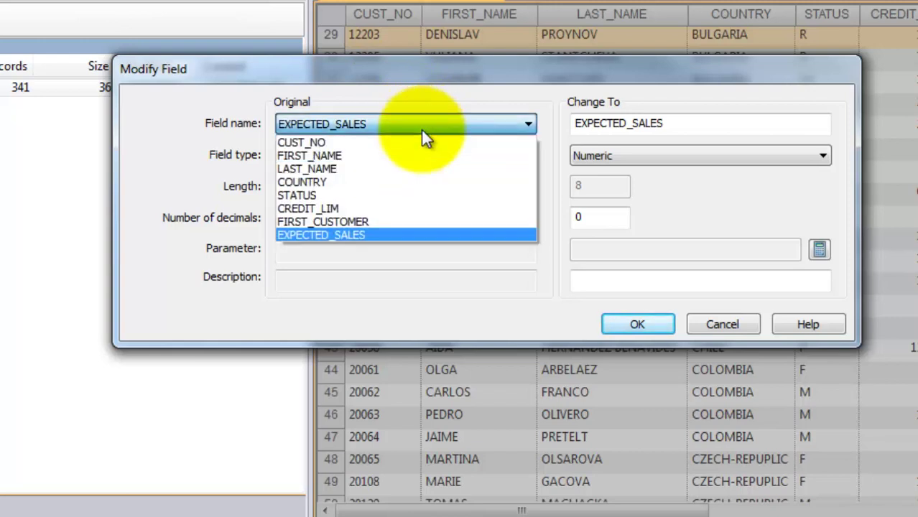
left_click(401, 140)
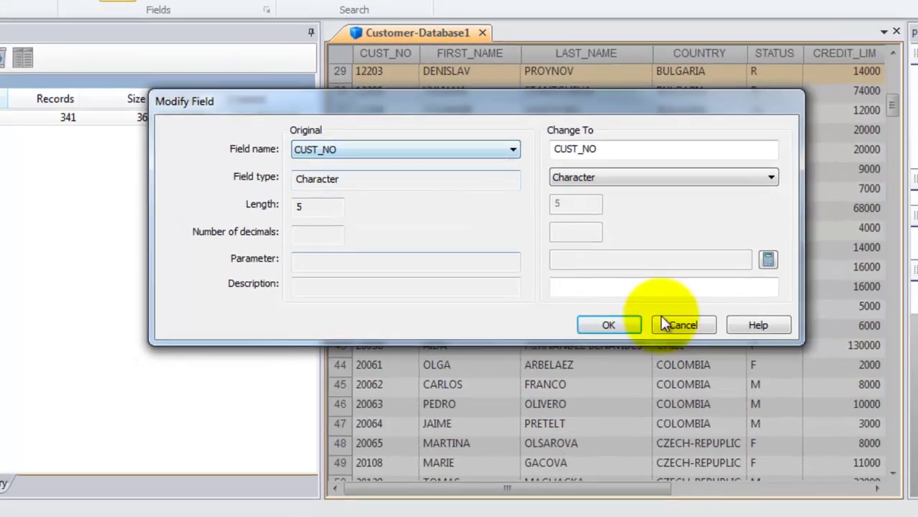
left_click(700, 324)
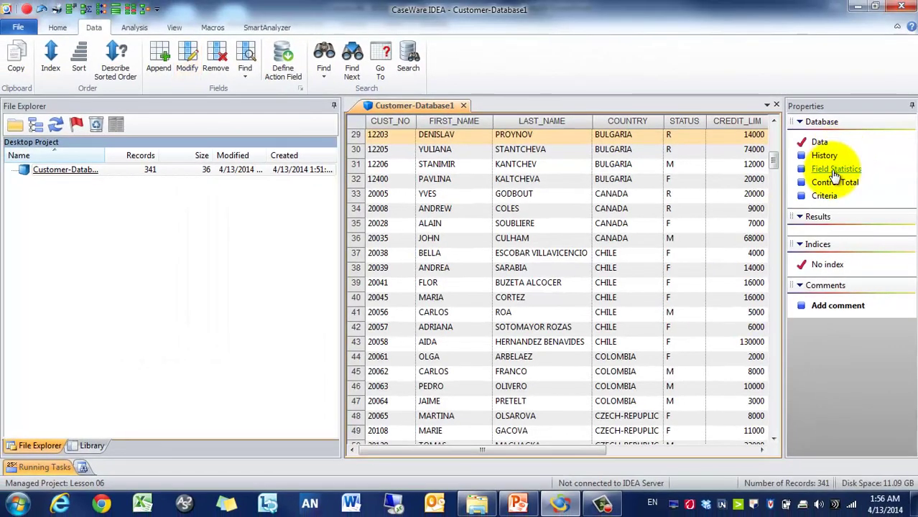
left_click(859, 159)
left_click(528, 278)
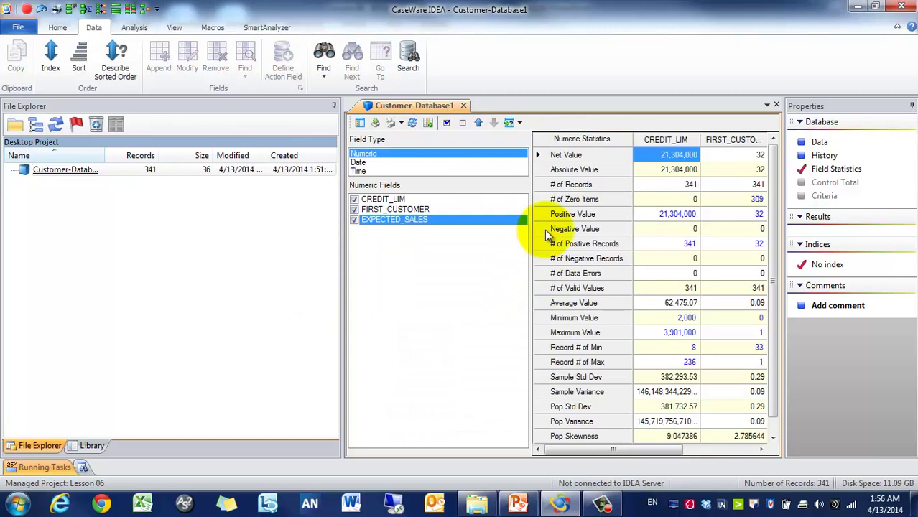
left_click(411, 209)
left_click(408, 219)
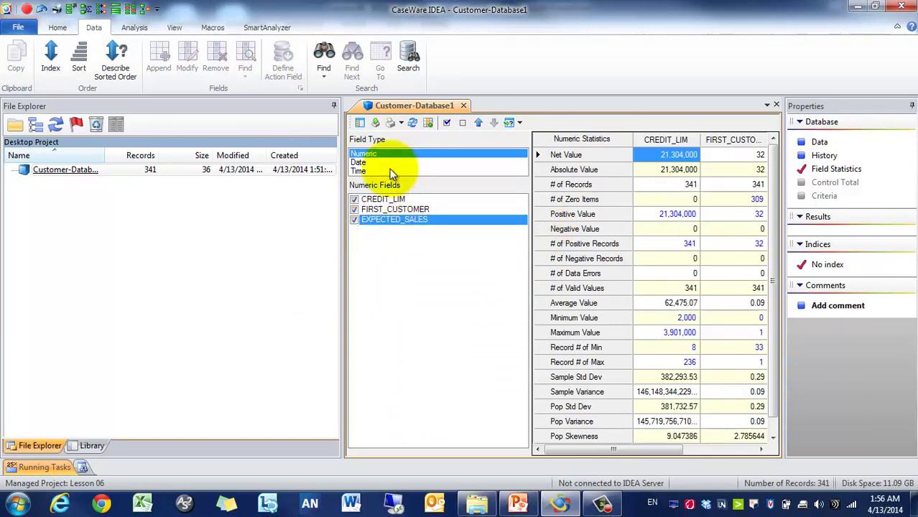
left_click(819, 142)
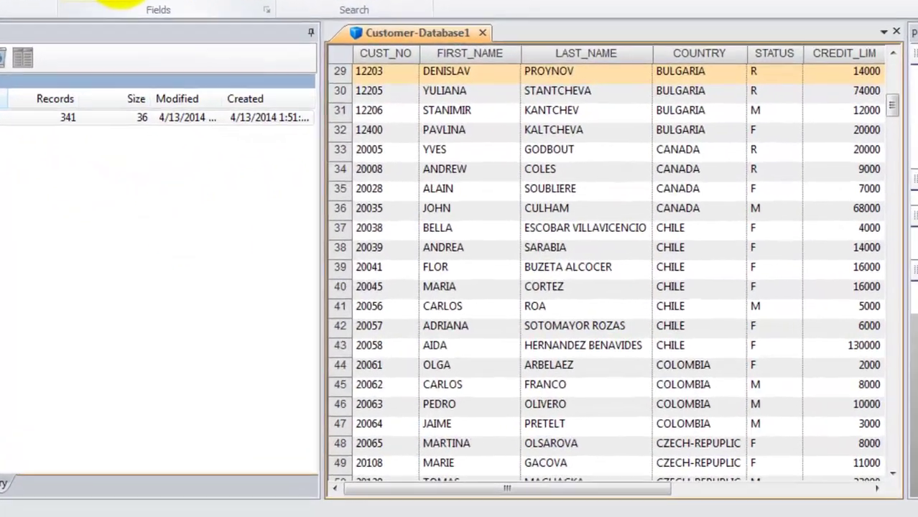
- Modify CUST_NO from Character to Numeric and accept the conversion warning
left_click(187, 58)
left_click(347, 124)
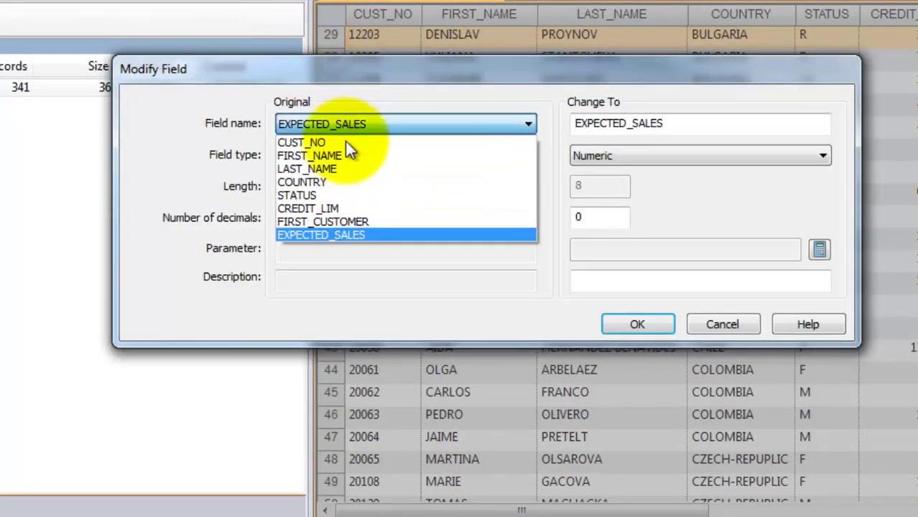
left_click(345, 140)
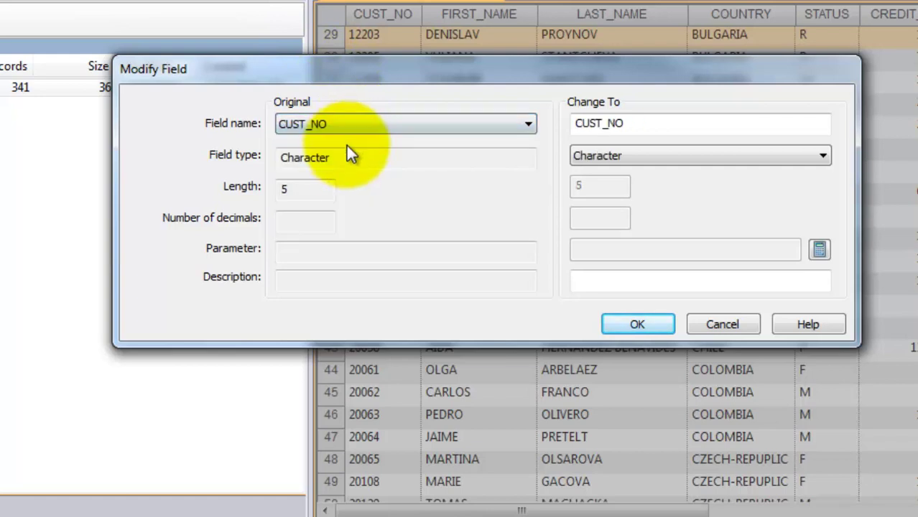
left_click(698, 156)
left_click(677, 186)
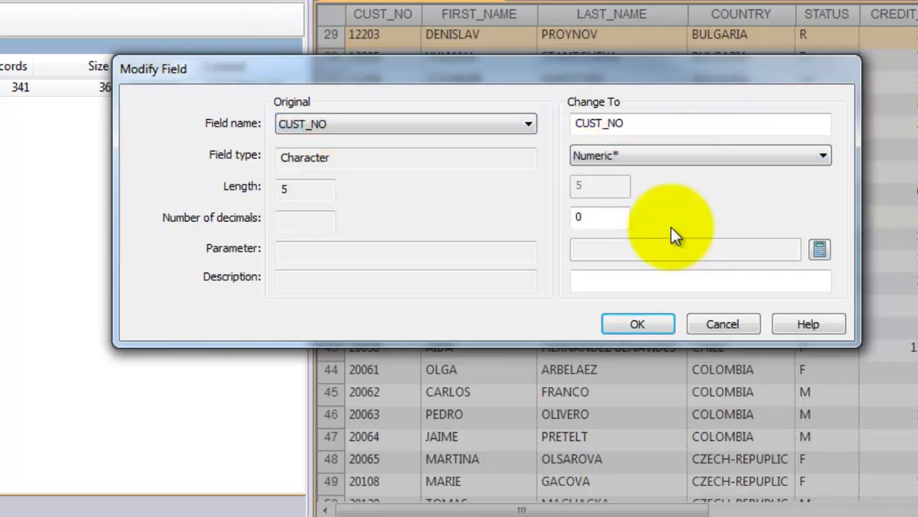
left_click(632, 324)
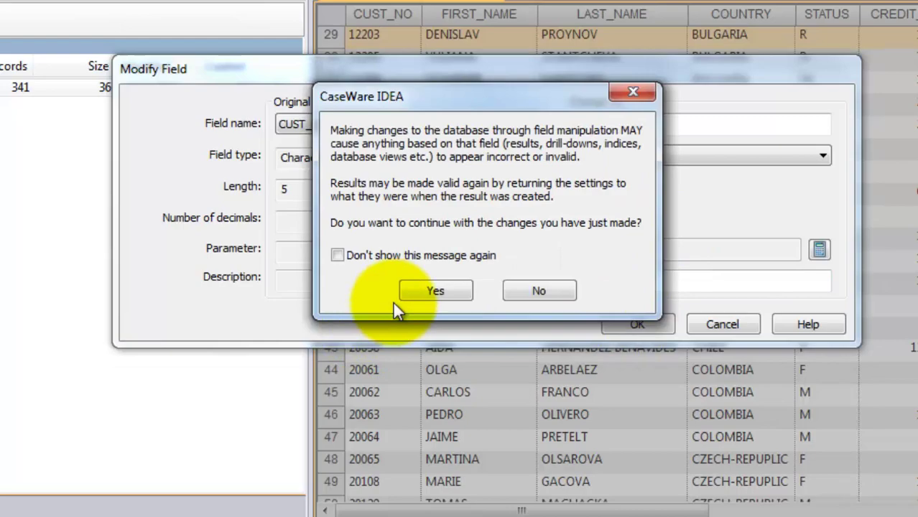
left_click(414, 291)
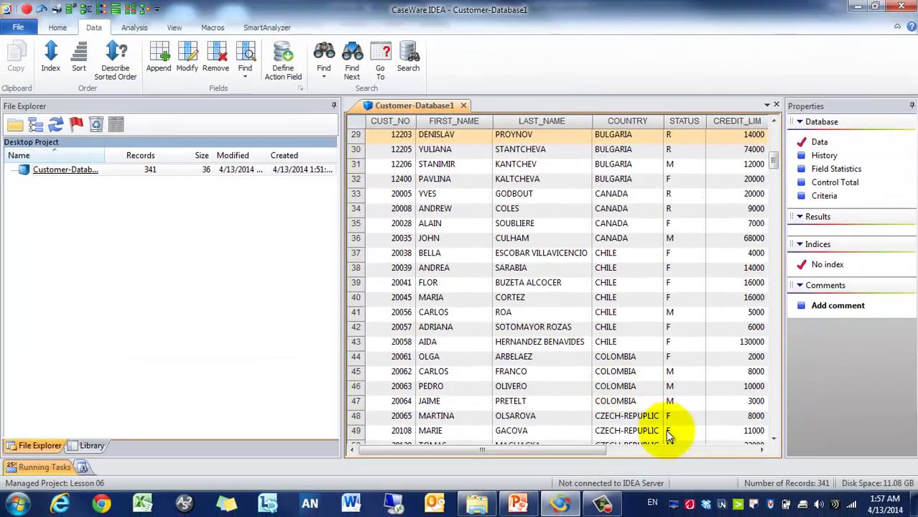
- Browse the table's columns and select the first customer number, 10102
left_click(693, 460)
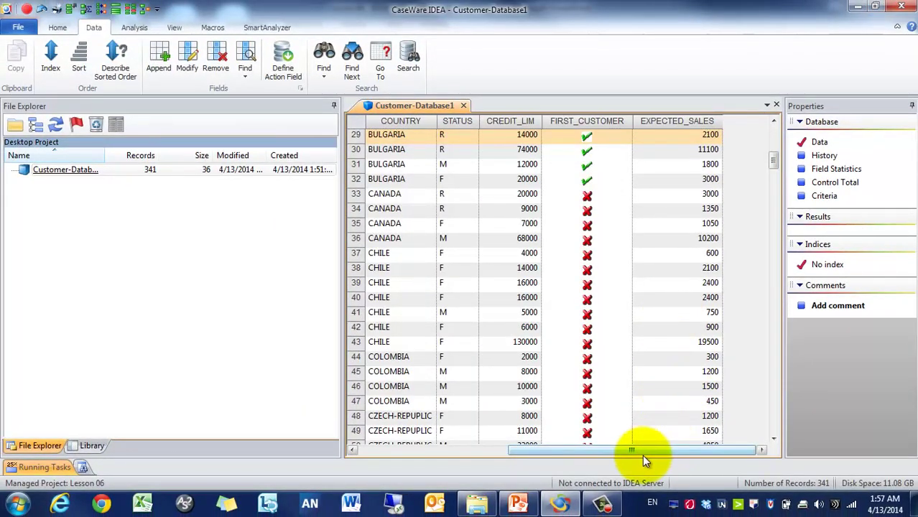
left_click_drag(642, 451, 432, 451)
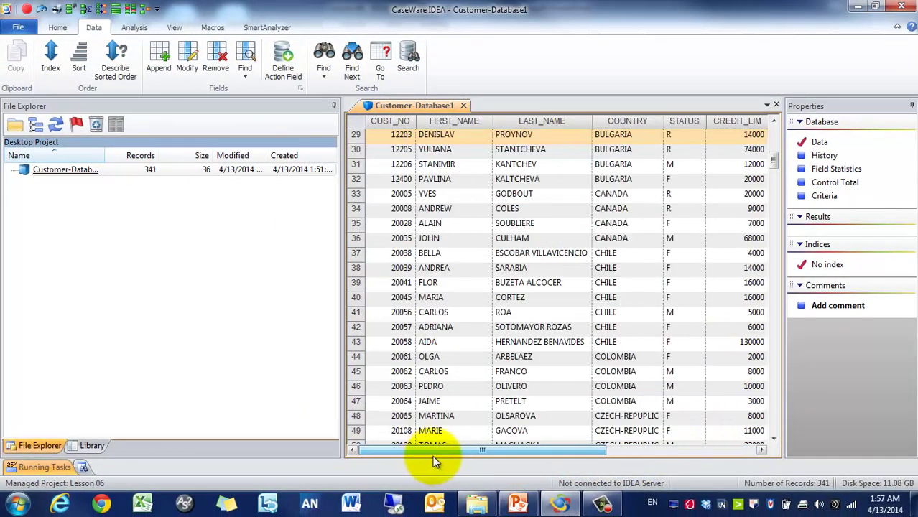
left_click(773, 143)
left_click(639, 453)
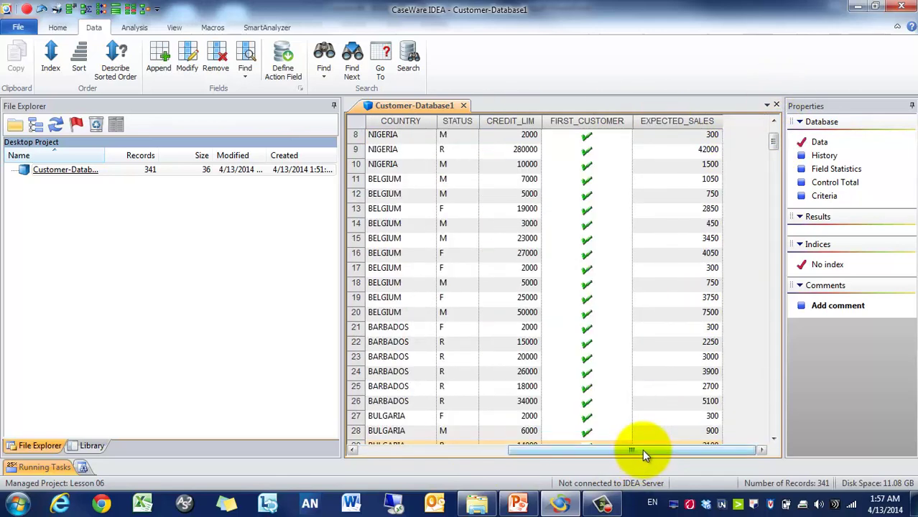
left_click(368, 453)
left_click(394, 138)
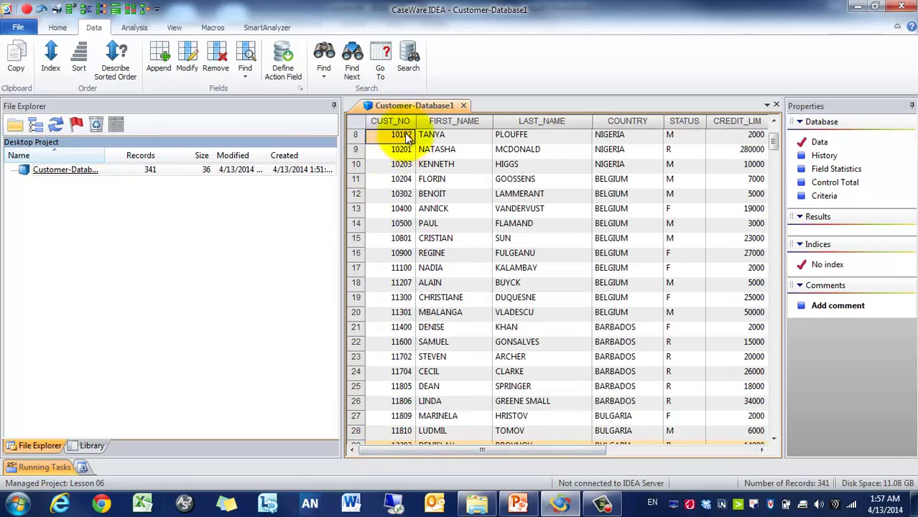
- Create missing field statistics, review FIRST_CUSTOMER and EXPECTED_SALES, then return to the Data view
left_click(837, 169)
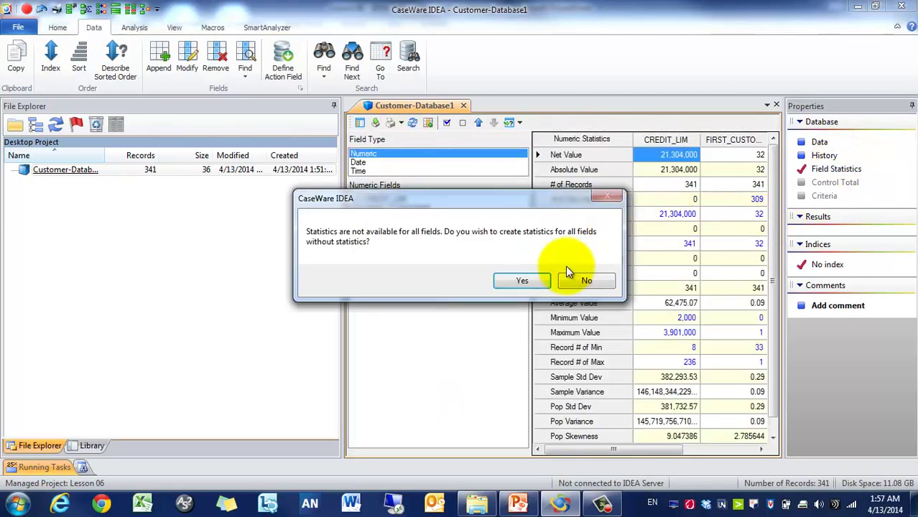
left_click(520, 288)
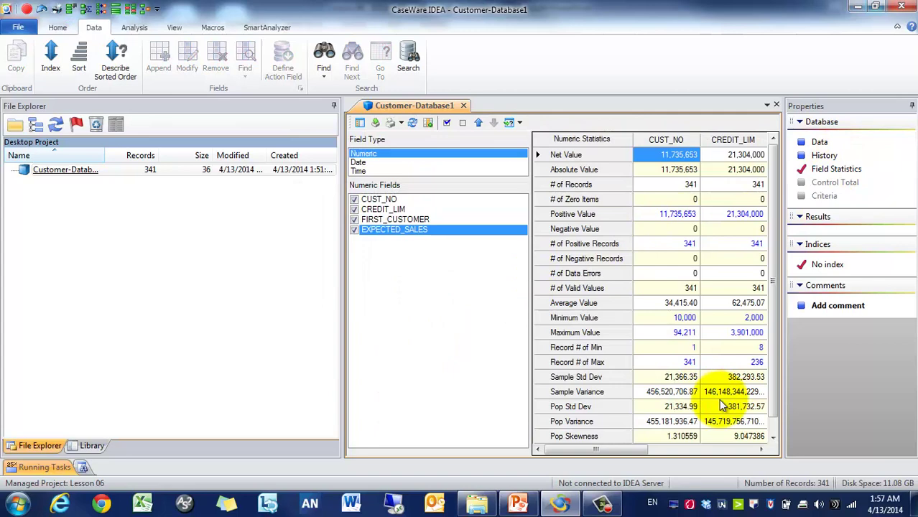
left_click(727, 451)
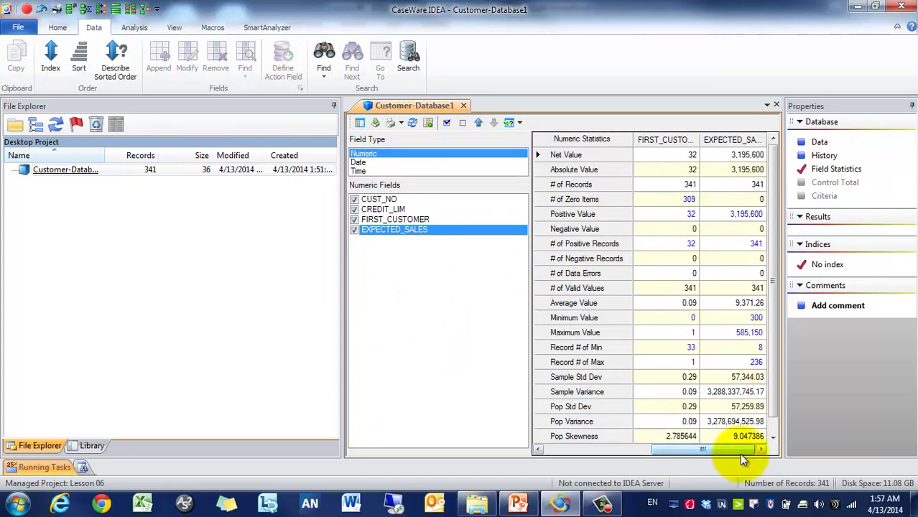
left_click_drag(739, 453, 628, 460)
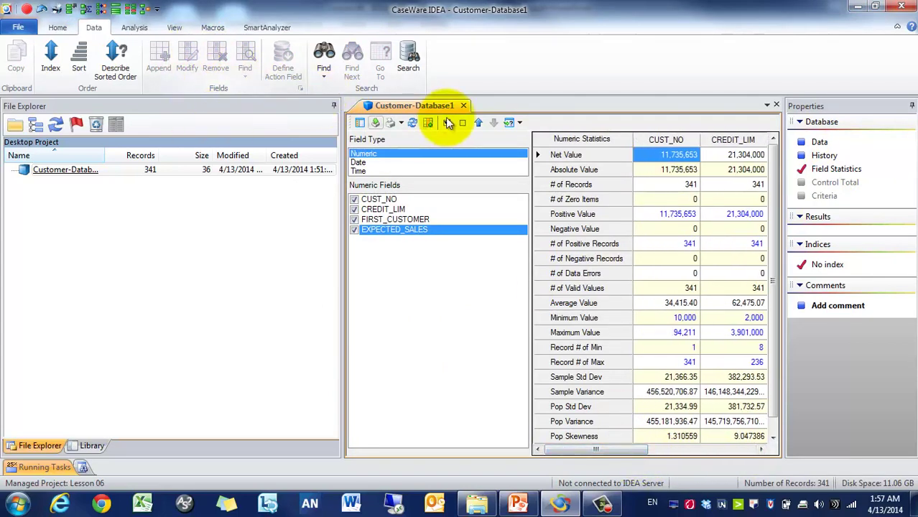
left_click(820, 143)
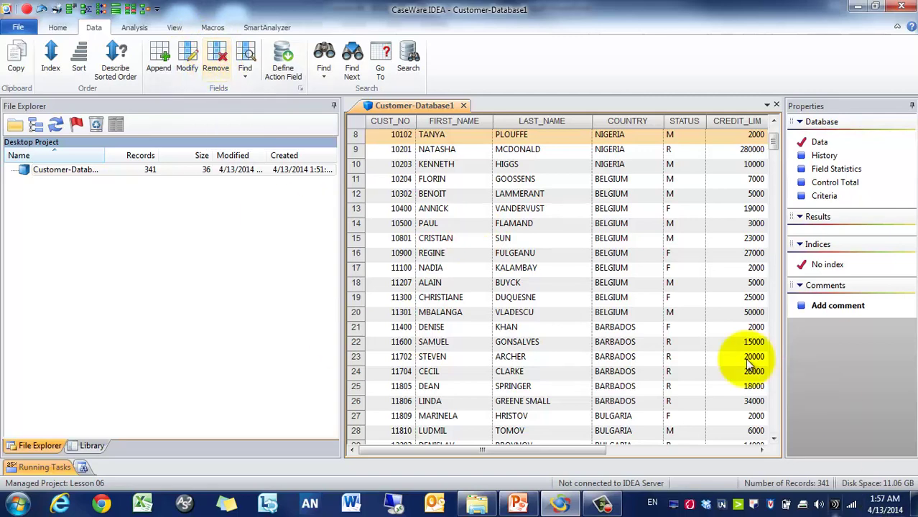
left_click(218, 61)
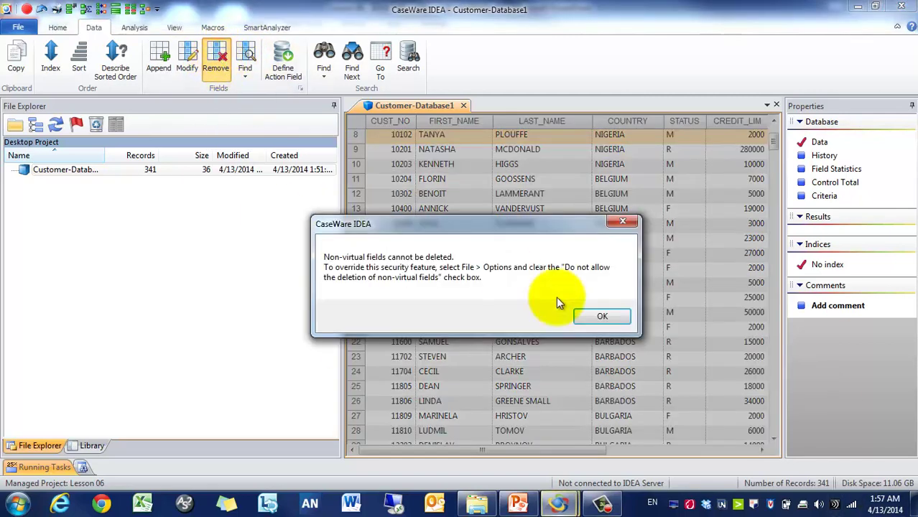
left_click(599, 315)
left_click(216, 62)
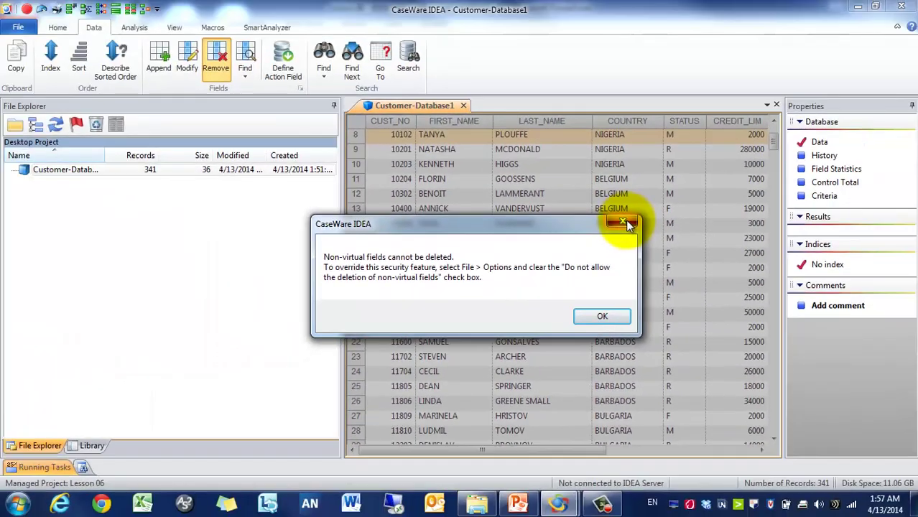
key("Return")
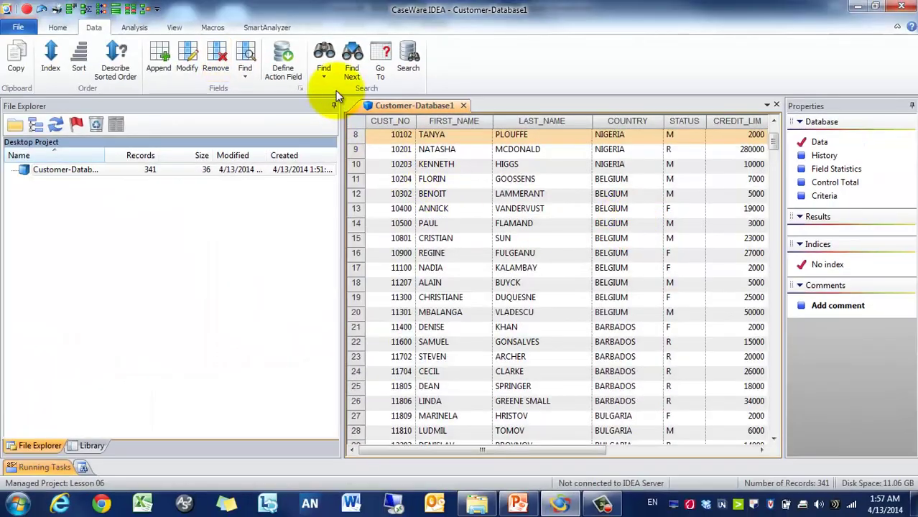
- Append a Virtual Character field named DENMARK CUSTOMER and bring up its Equation Editor
left_click(162, 57)
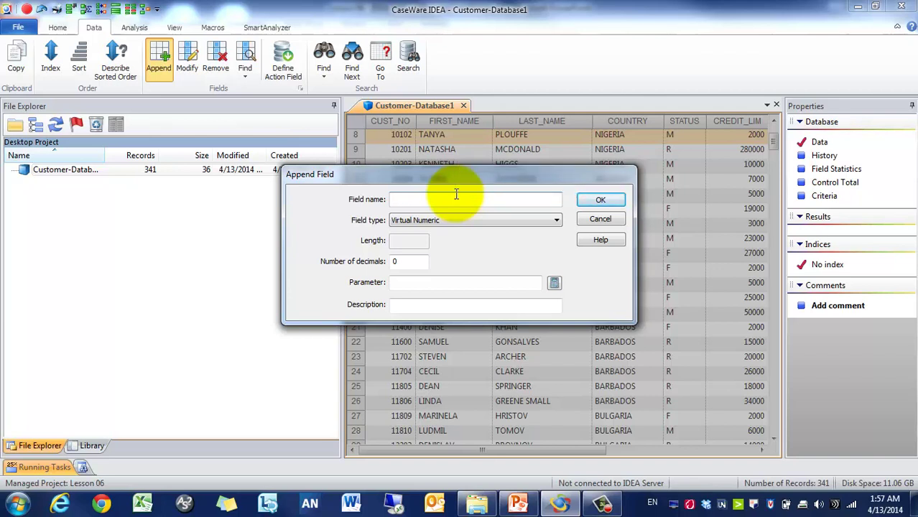
type("DENMARK CUSTOMER")
left_click(534, 221)
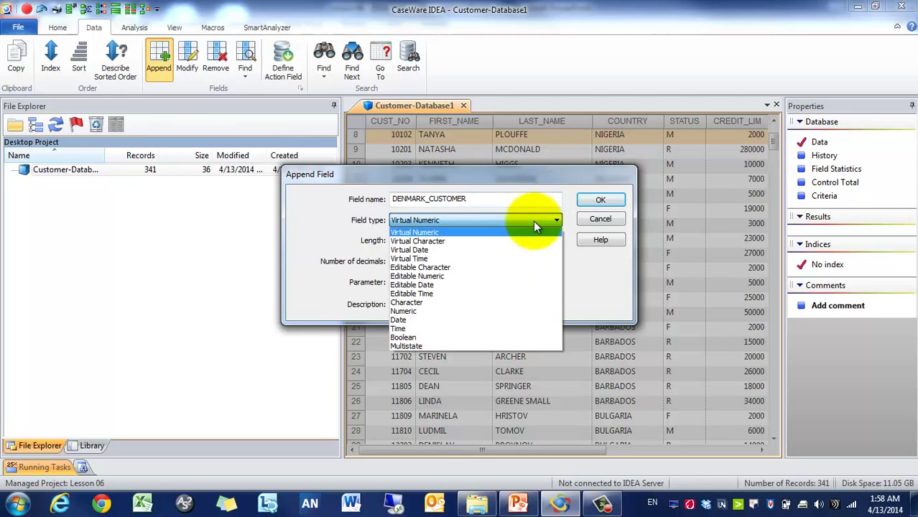
left_click(520, 241)
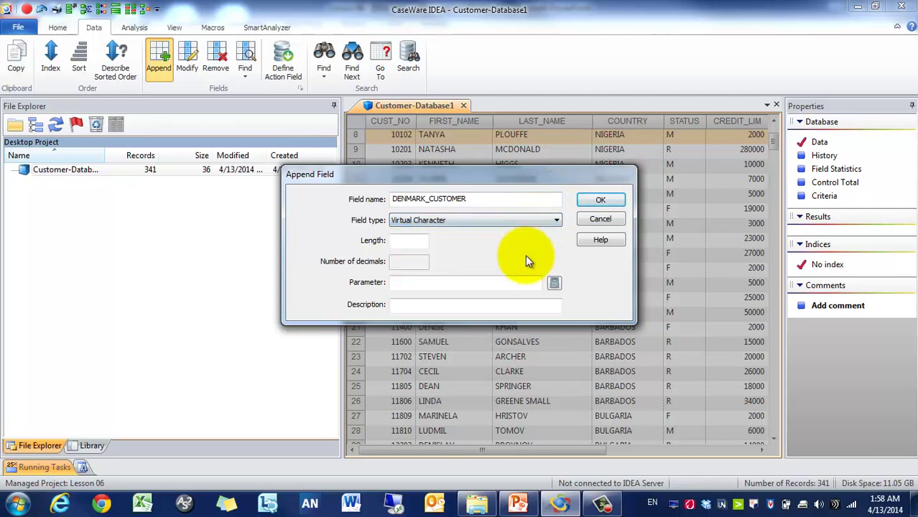
left_click(552, 280)
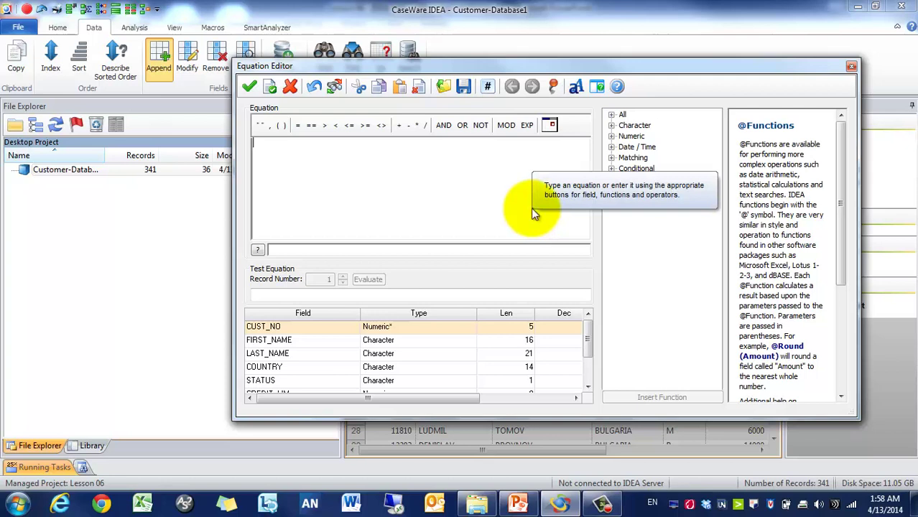
left_click(612, 169)
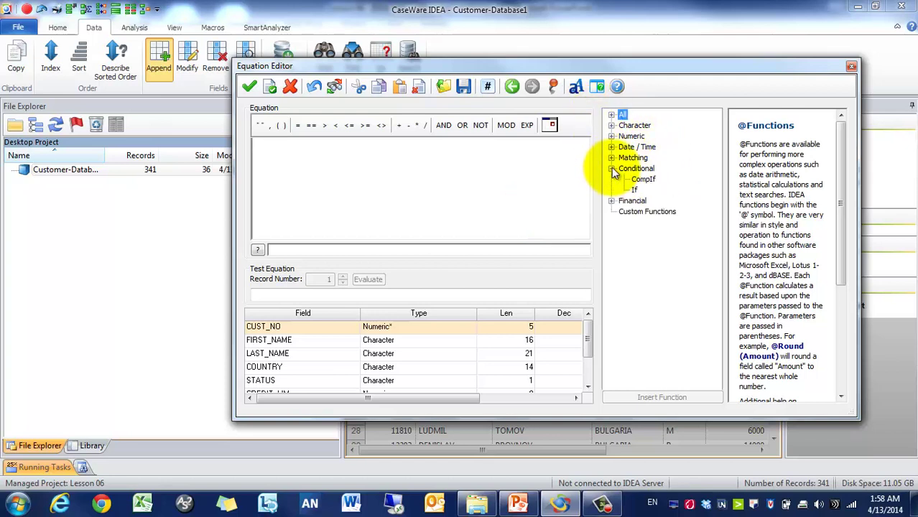
double_click(634, 190)
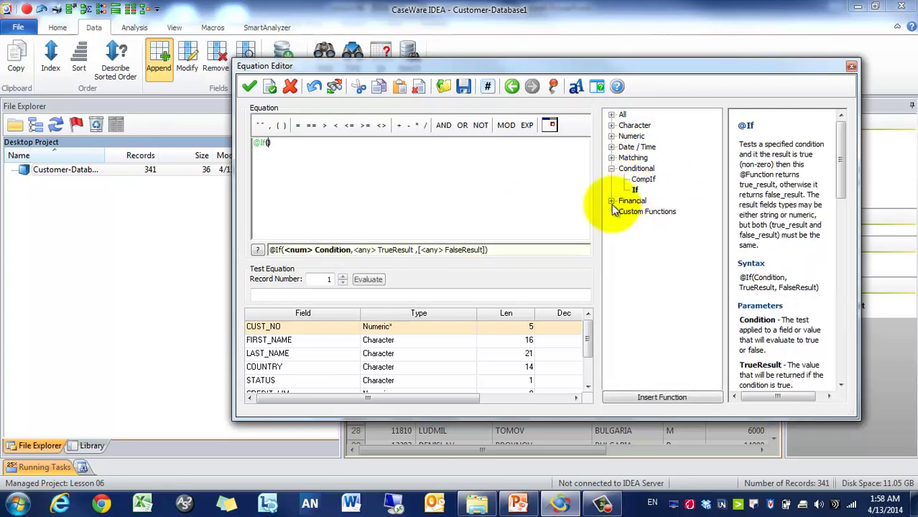
left_click(350, 359)
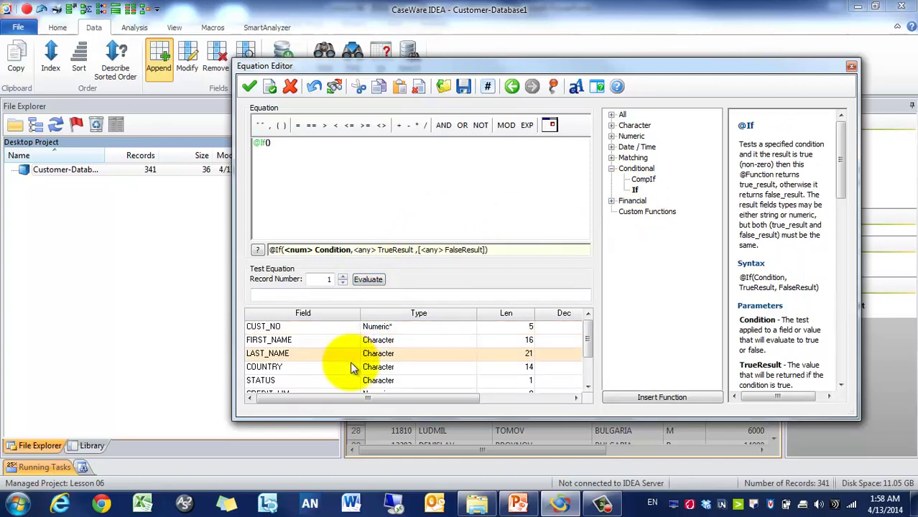
double_click(350, 366)
left_click(311, 125)
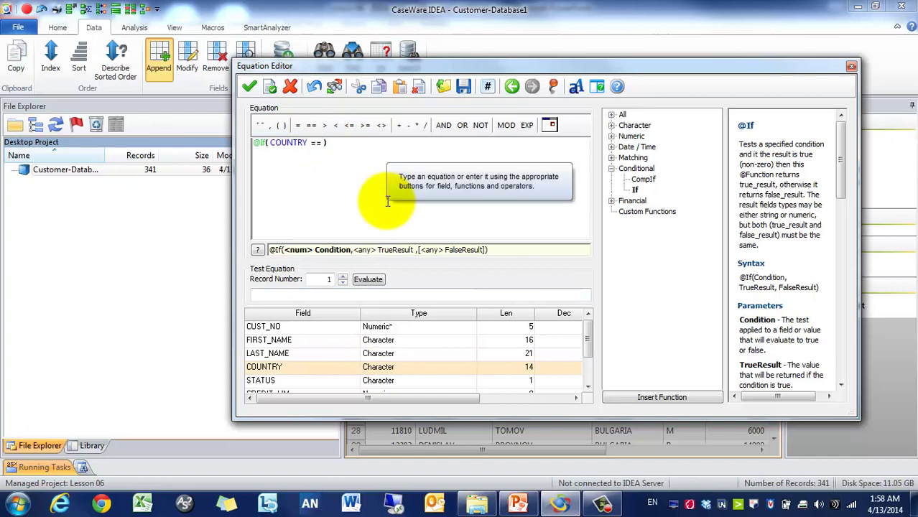
type("\"D")
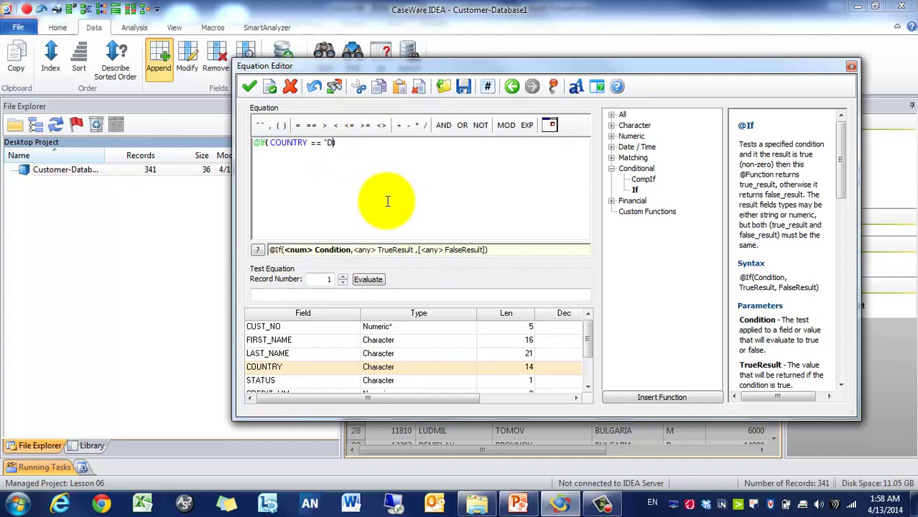
type("ENM")
key("BackSpace")
key("BackSpace")
key("BackSpace")
type("ENMARK\",\"YES")
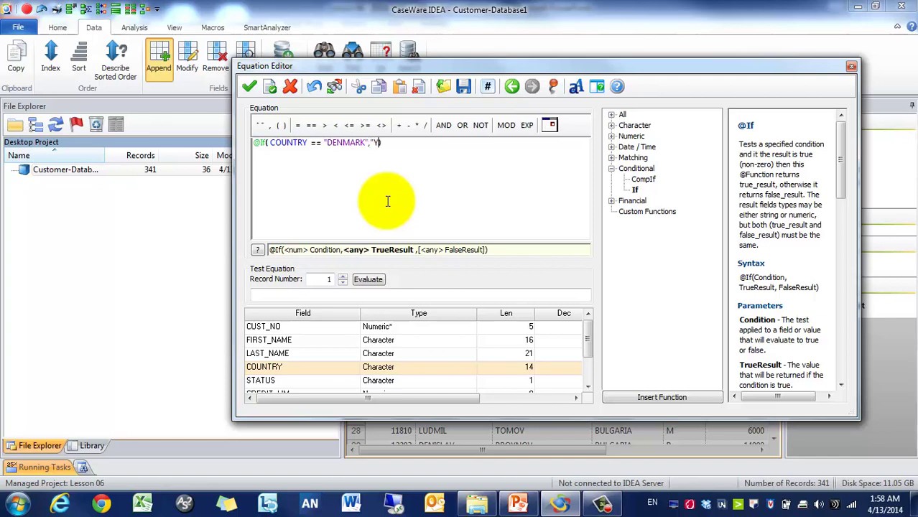
type("\",\"NO\"")
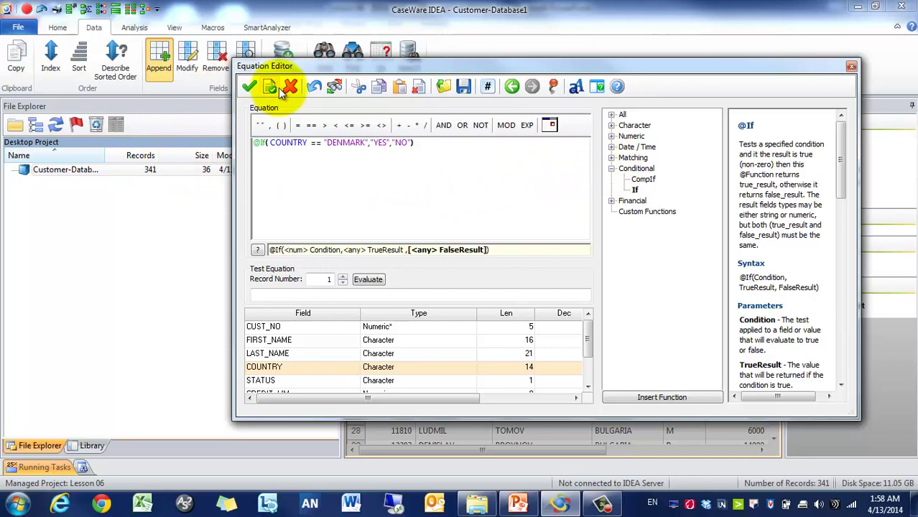
- Accept the equation and create the field with a length of 3
left_click(249, 87)
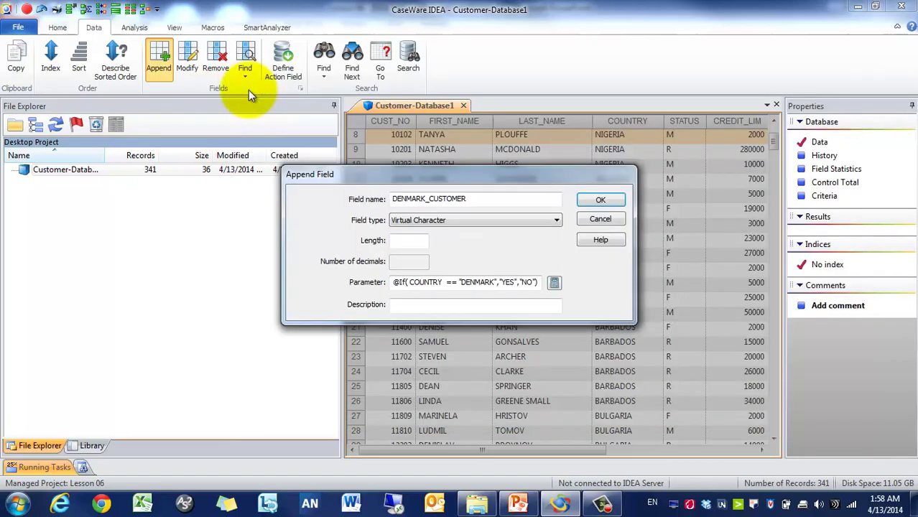
left_click(601, 199)
left_click(536, 310)
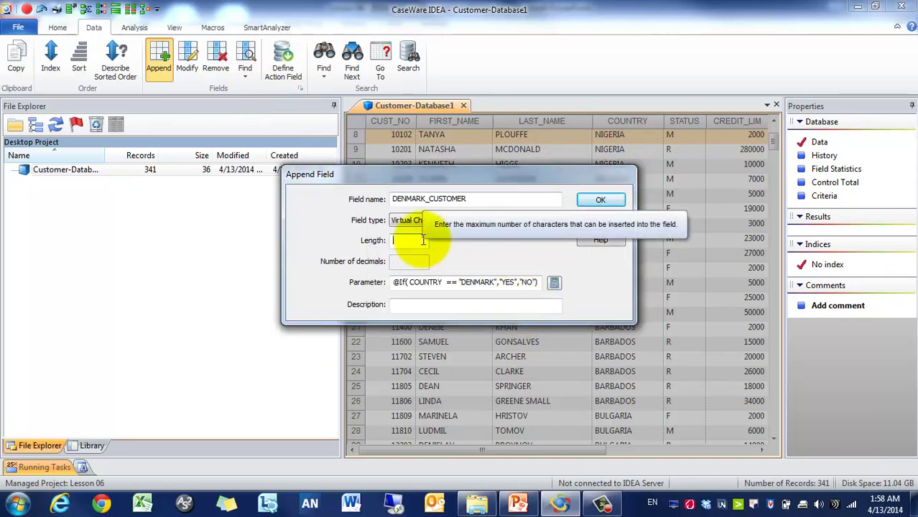
type("3")
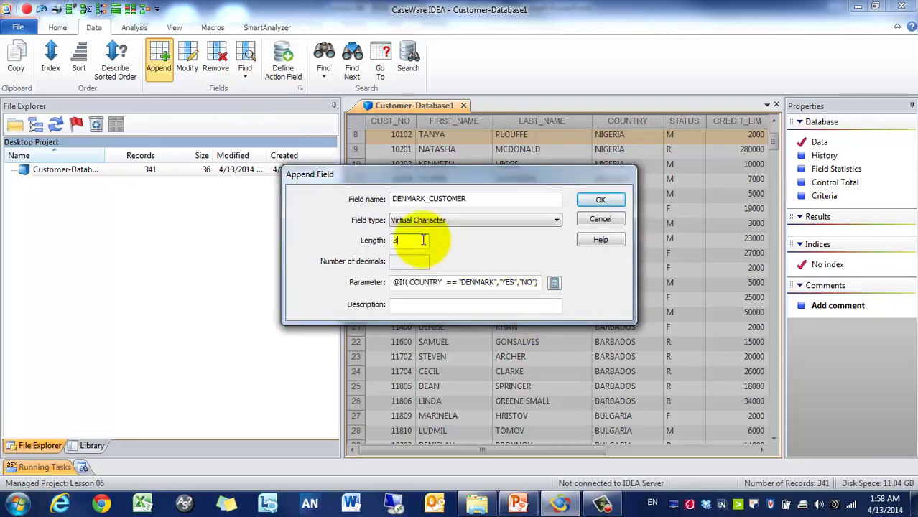
left_click(607, 201)
- Sort the records descending on DENMARK_CUSTOMER so YES rows come first
left_click(727, 432)
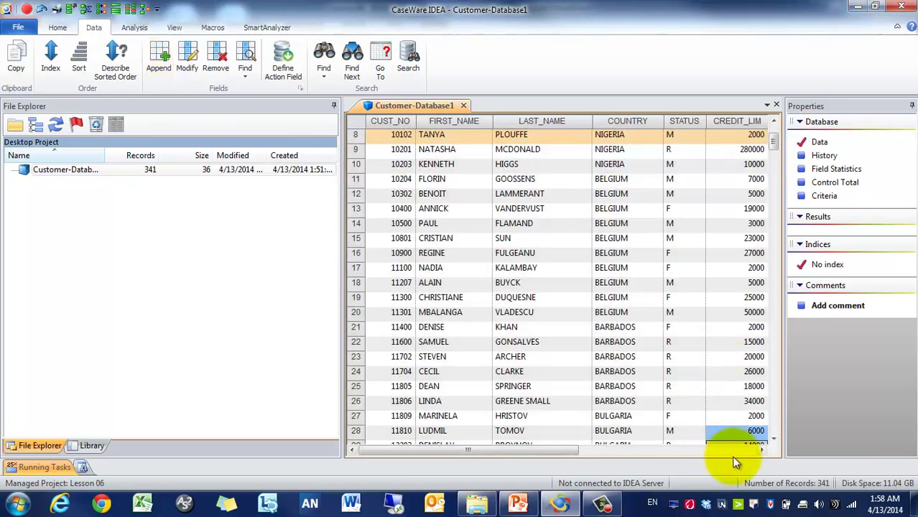
left_click(740, 451)
double_click(724, 120)
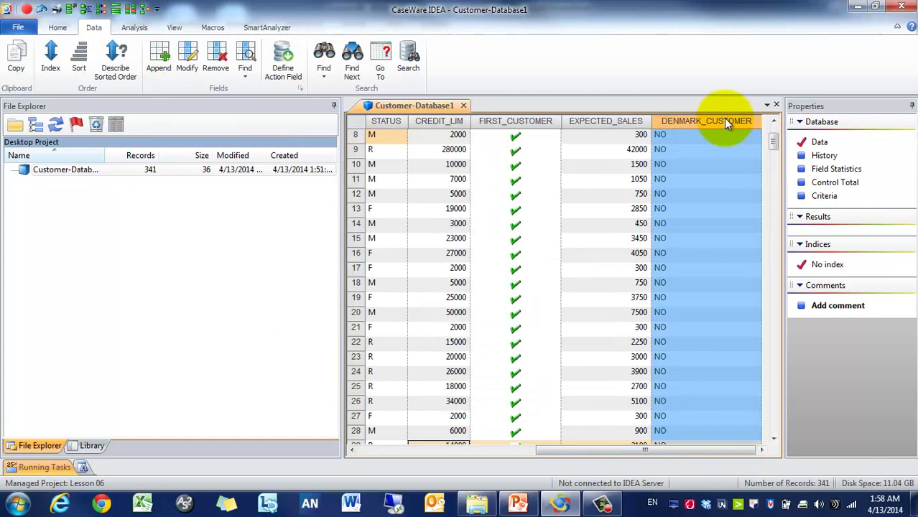
double_click(723, 119)
- Verify the YES rows are Denmark customers and inspect the DENMARK_CUSTOMER formula
left_click(683, 153)
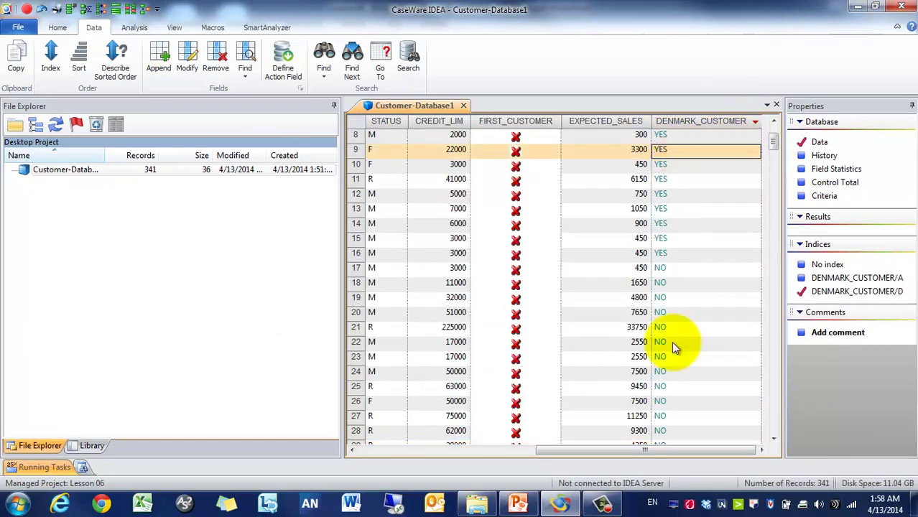
left_click_drag(613, 458, 545, 448)
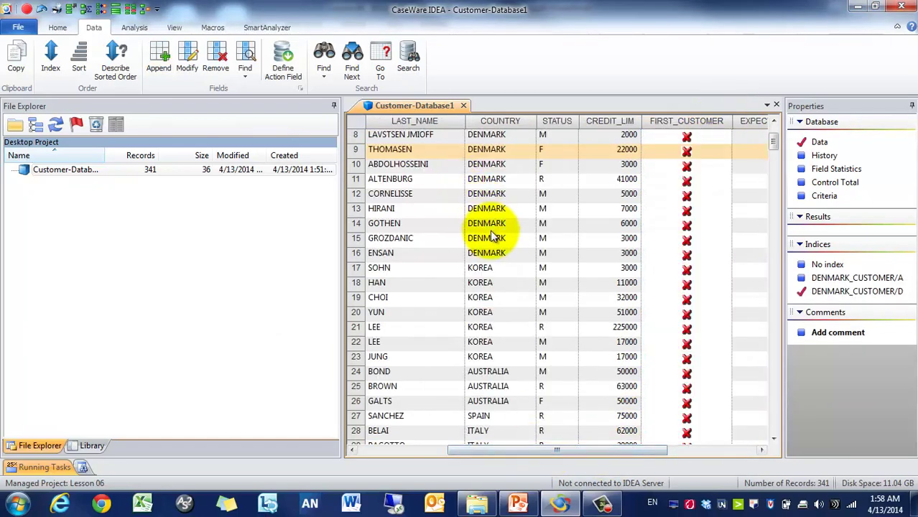
left_click(491, 256)
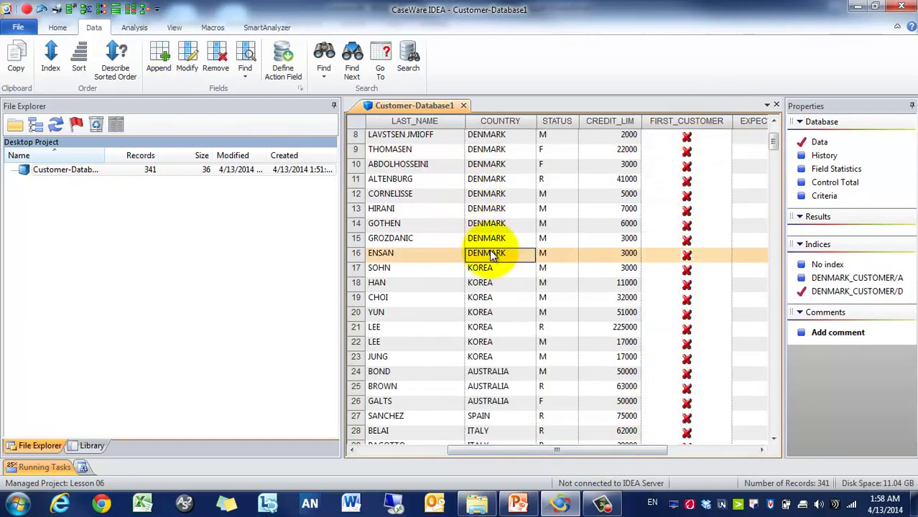
left_click(724, 433)
left_click(725, 450)
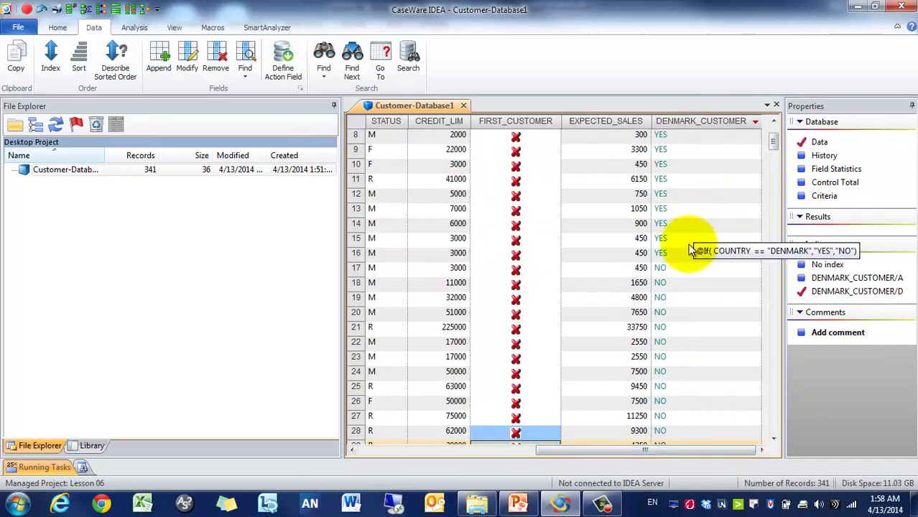
left_click_drag(694, 239, 656, 212)
left_click(691, 147)
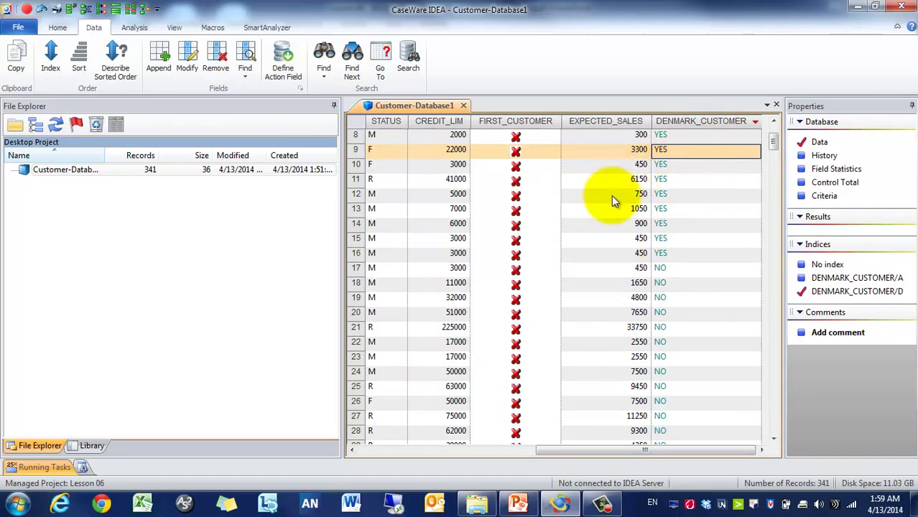
- Remove DENMARK_CUSTOMER through Data > Remove and confirm the permanent deletion
left_click(217, 58)
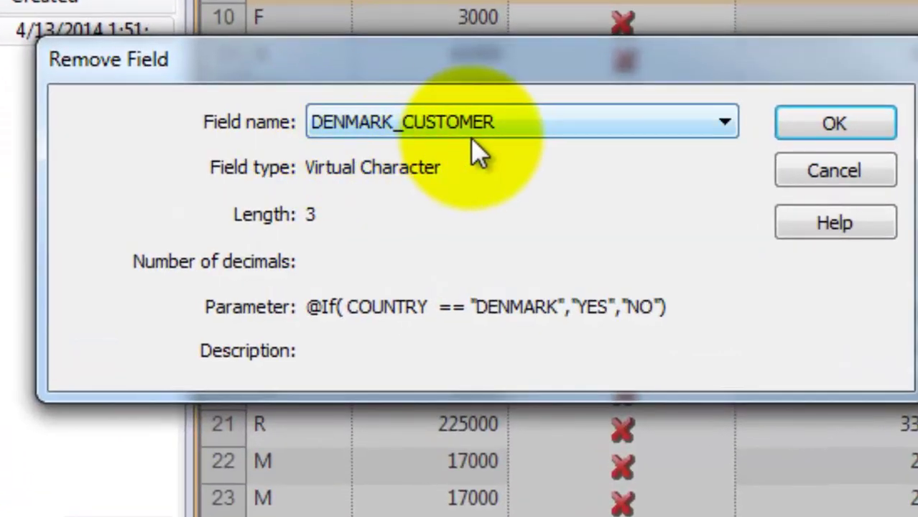
left_click(472, 137)
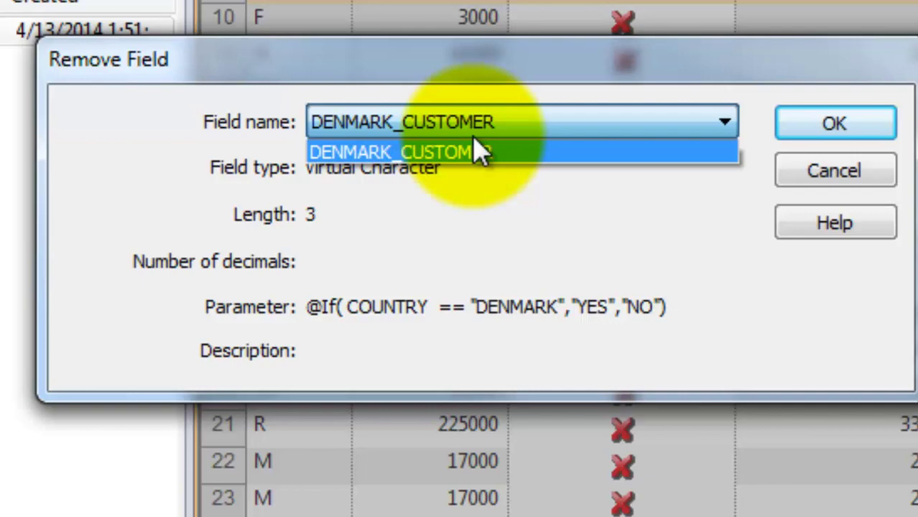
left_click(476, 149)
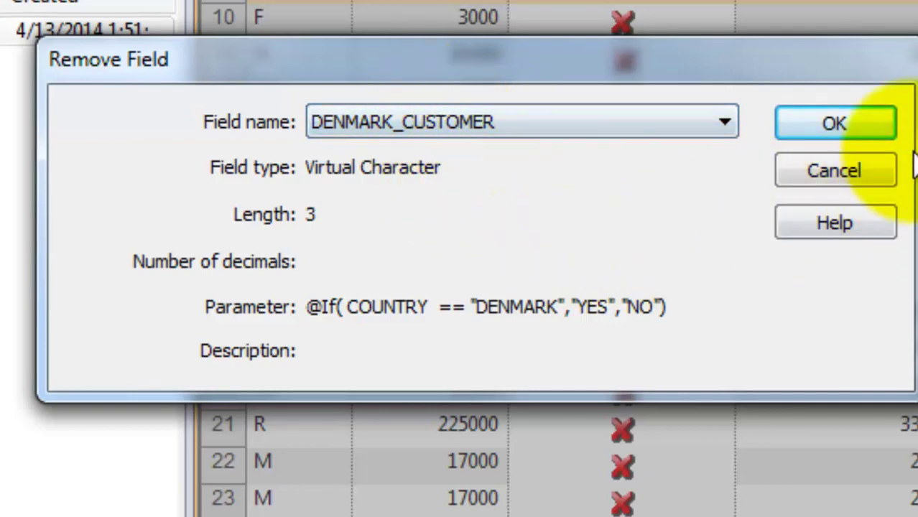
left_click(866, 123)
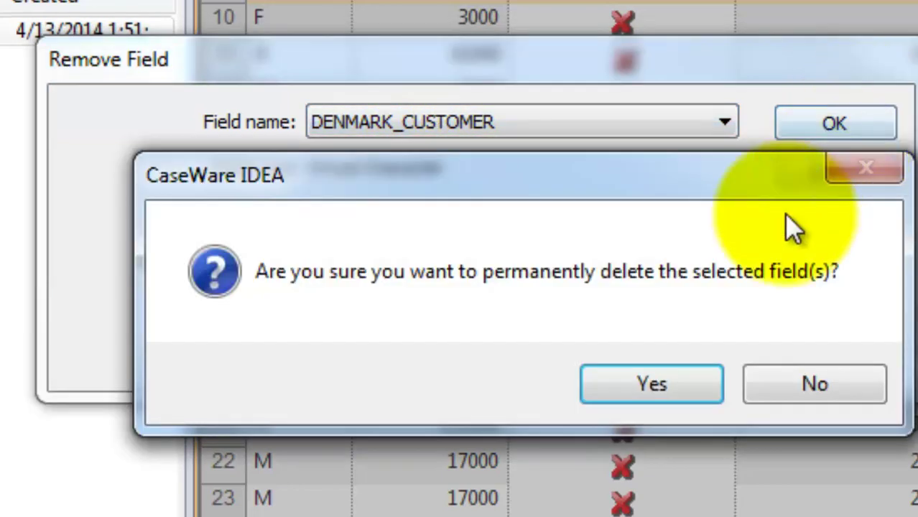
left_click(625, 375)
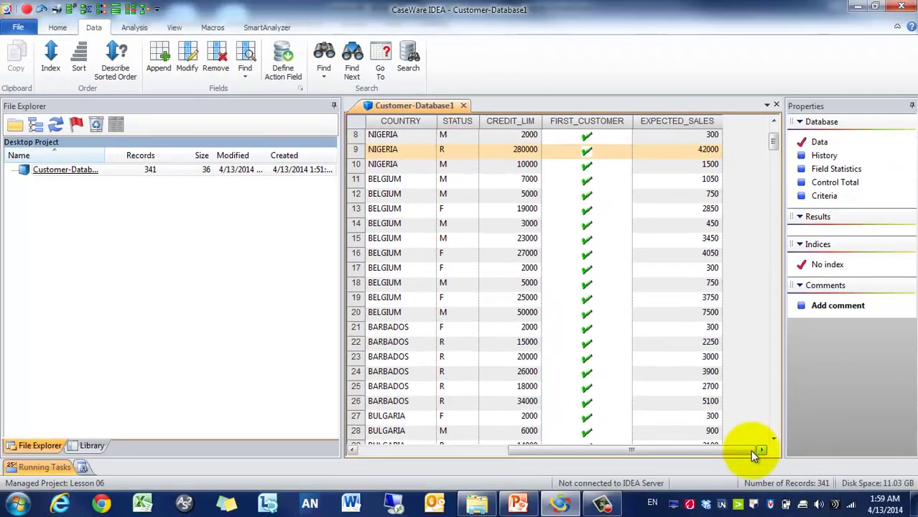
- Use Find in the Fields group to jump to the EXPECTED_SALES column
left_click_drag(750, 450, 595, 451)
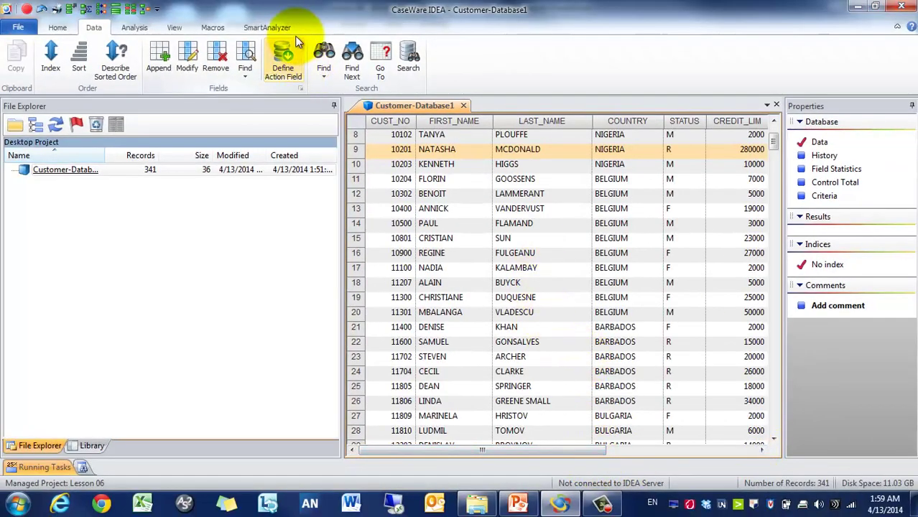
left_click(249, 82)
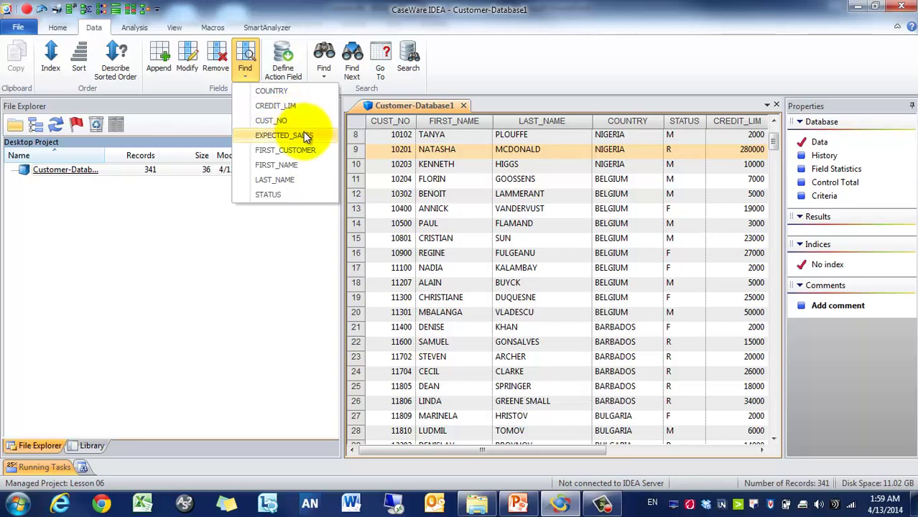
left_click(303, 135)
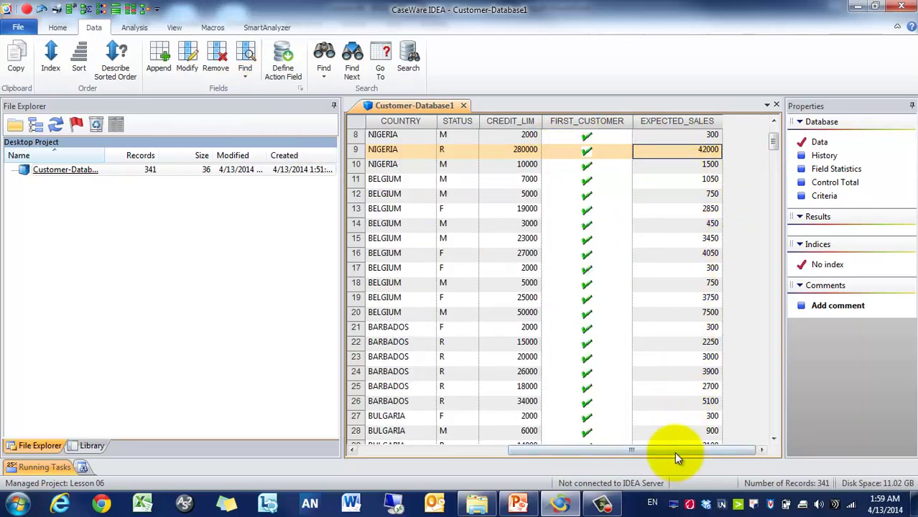
left_click_drag(675, 451, 554, 453)
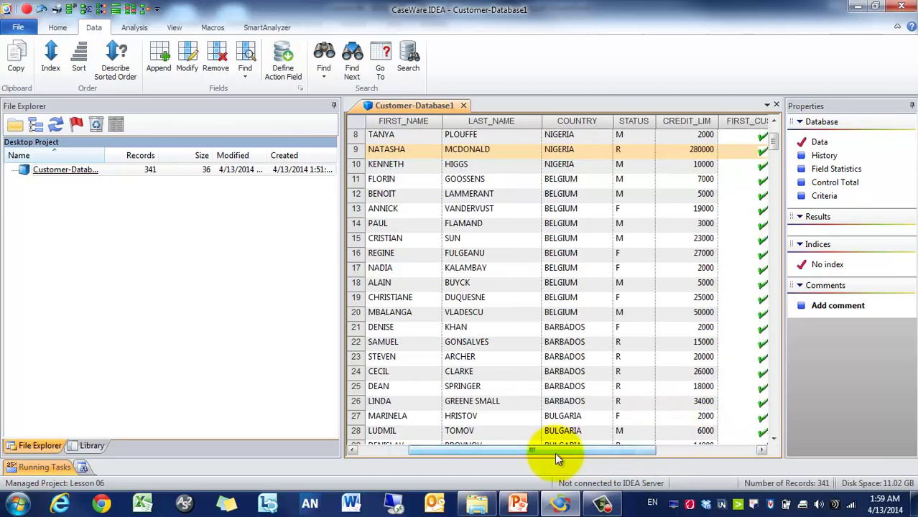